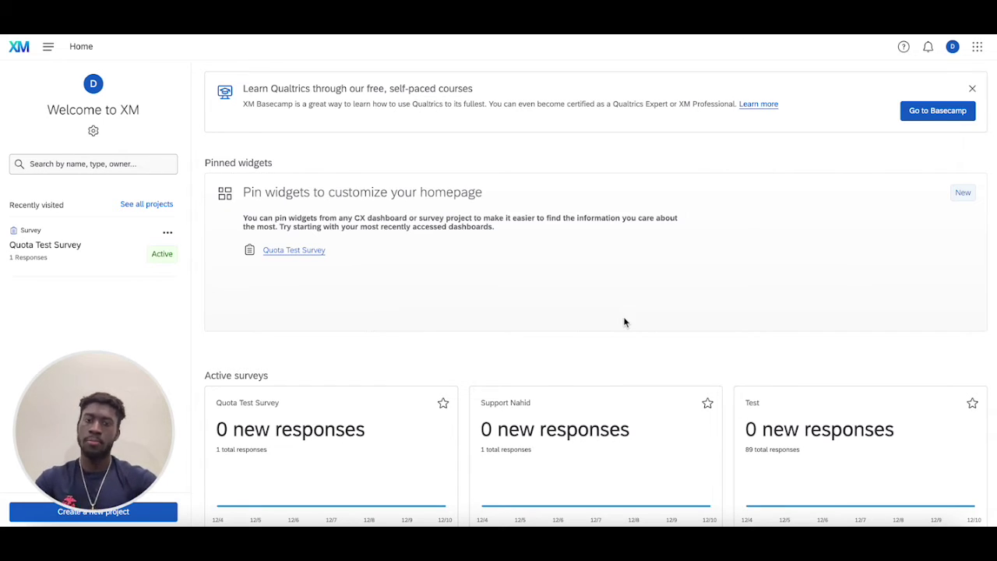
# Open the Quota Test Survey from Recently visited and go to its Quotas page.
pyautogui.click(74, 244)
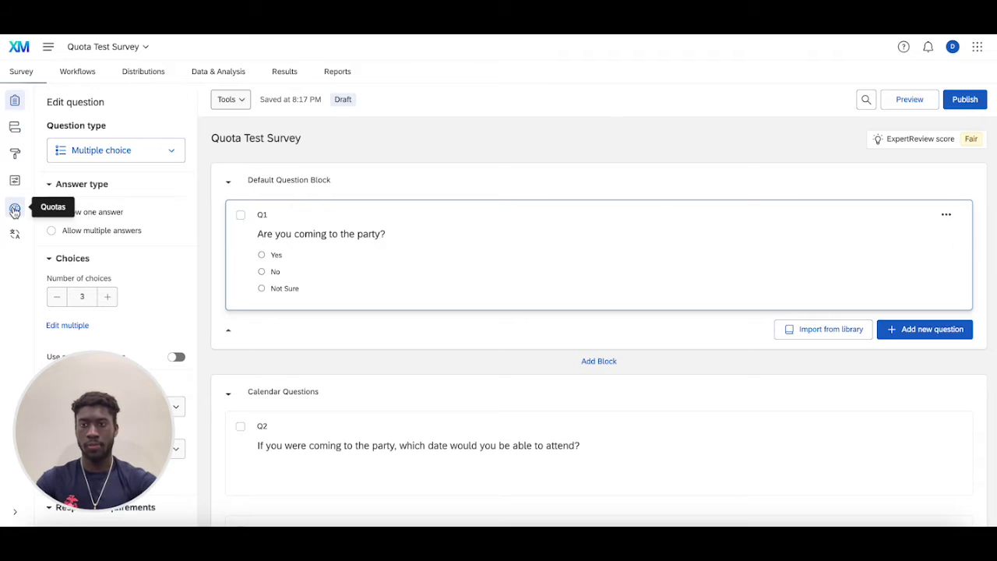
pyautogui.click(16, 210)
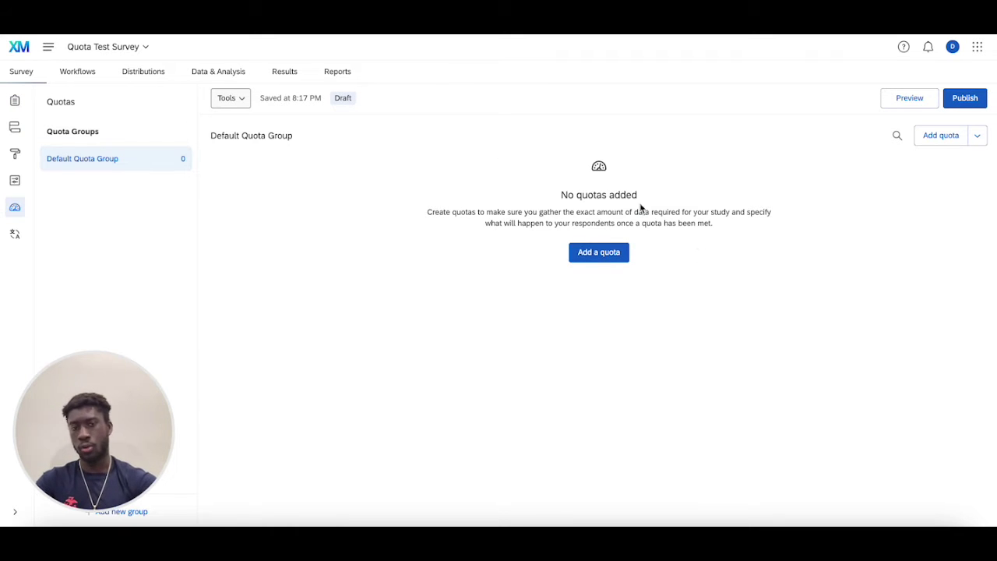
# Add a quota to the Default Quota Group, choosing Simple logic quota.
pyautogui.click(613, 261)
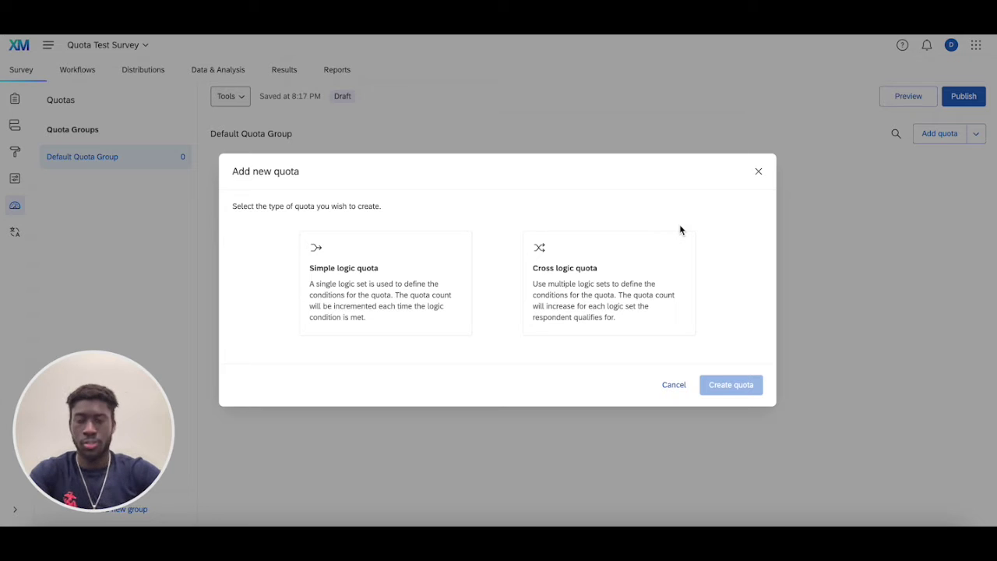
pyautogui.click(416, 267)
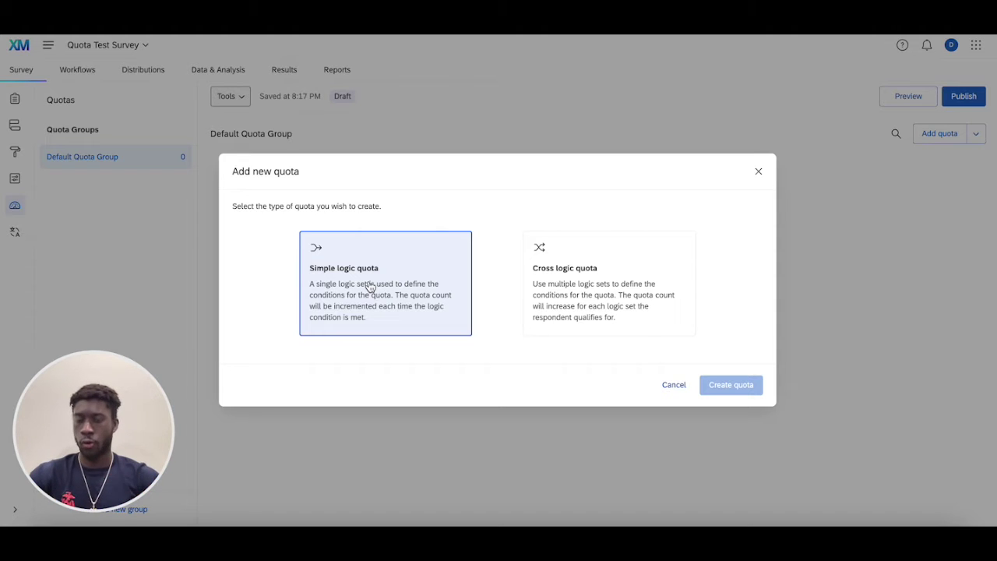
# Create the simple quota with condition Q1 'Are you coming to the party?' Yes Is Selected.
pyautogui.click(760, 383)
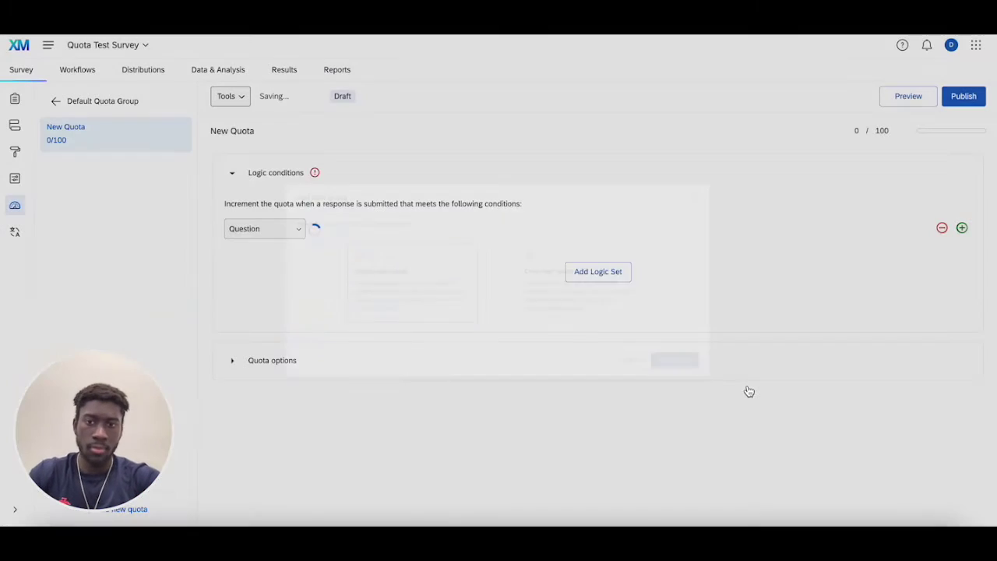
pyautogui.click(274, 231)
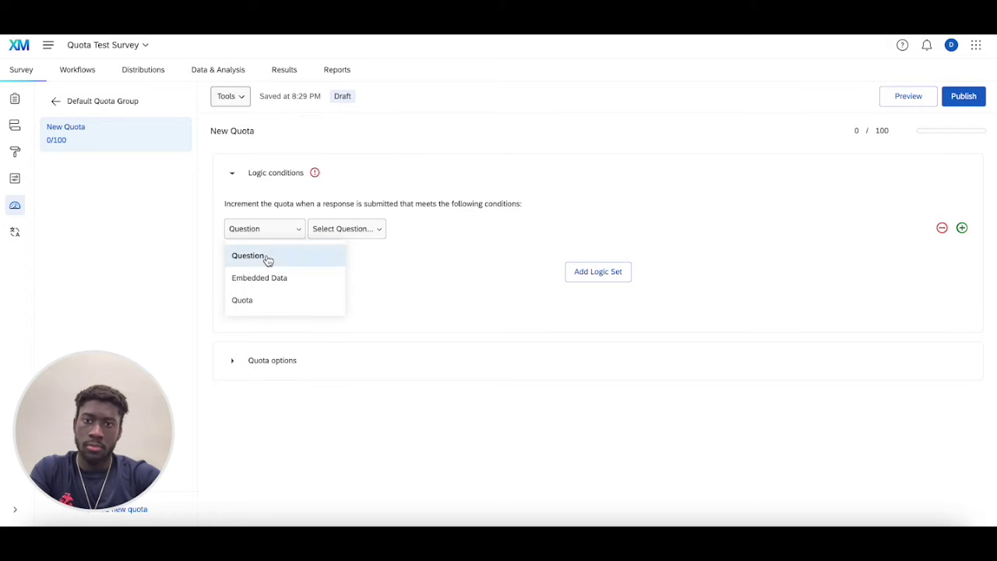
pyautogui.click(260, 257)
pyautogui.click(332, 226)
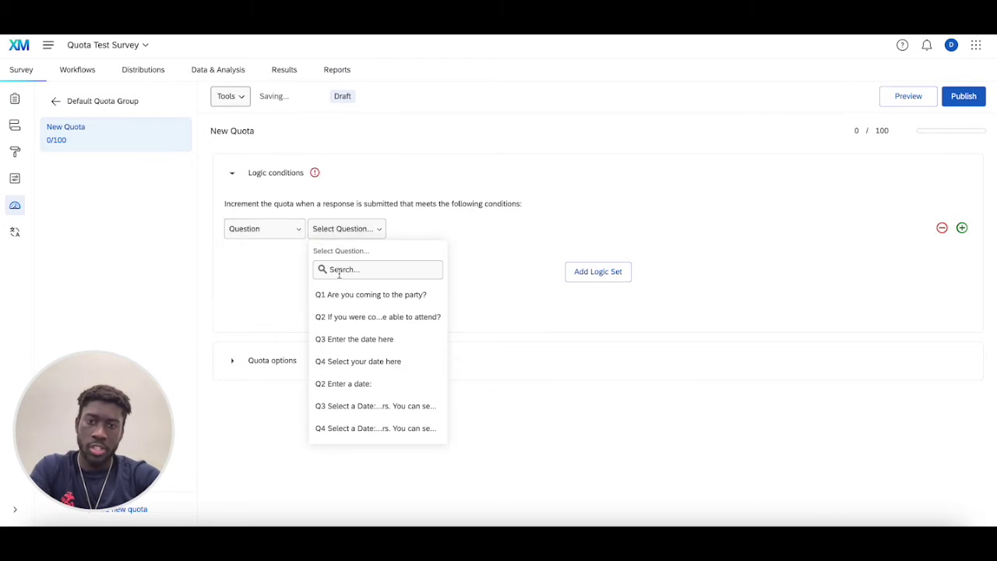
pyautogui.click(357, 302)
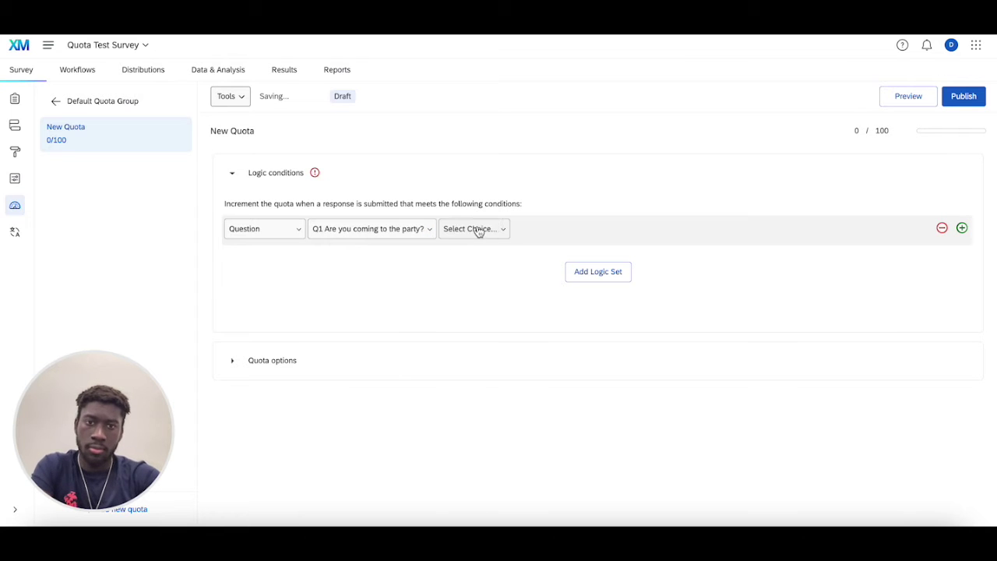
pyautogui.click(477, 230)
pyautogui.click(472, 295)
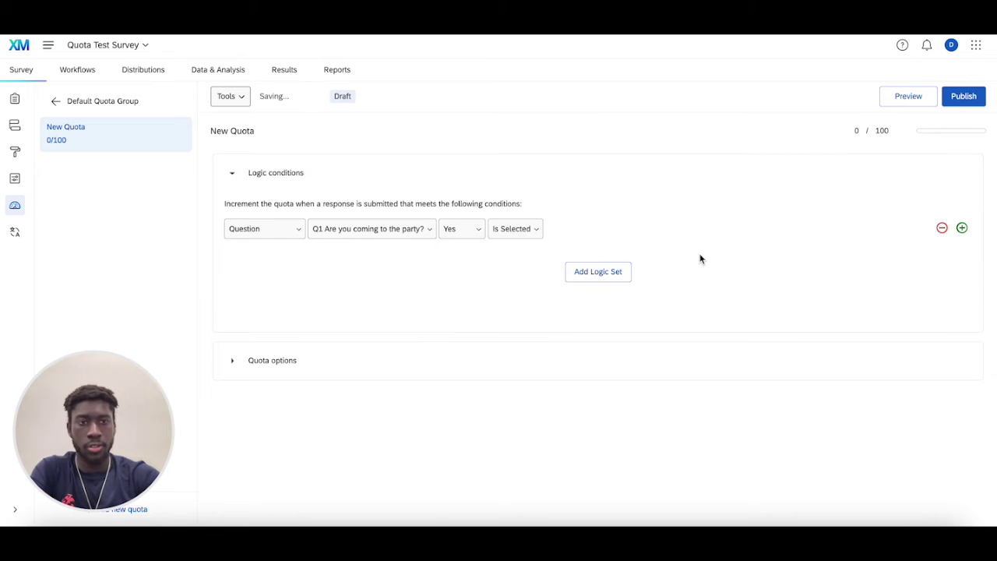
# Raise the quota target from 100 to 1000 and expand Quota options.
pyautogui.click(894, 130)
pyautogui.write('0')
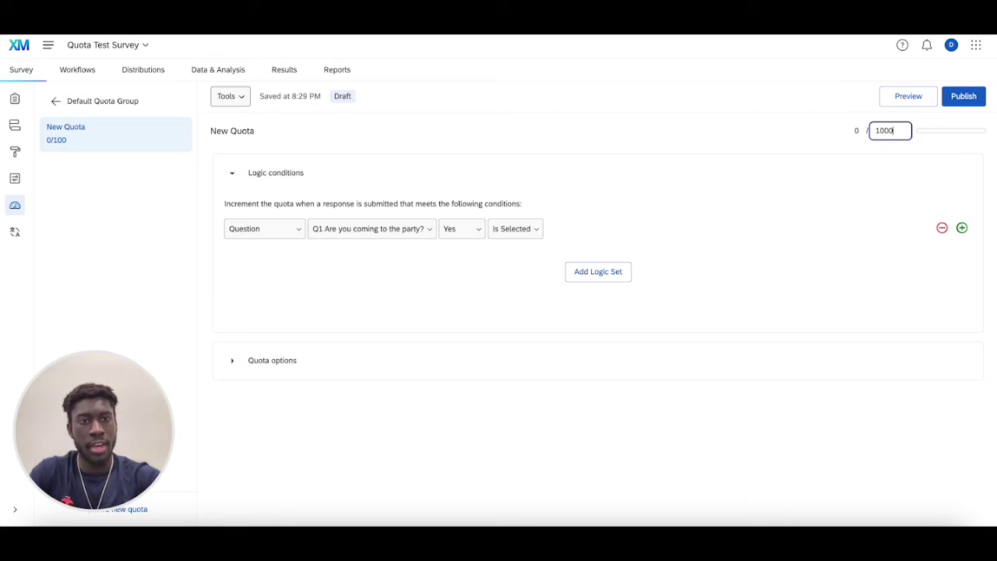
pyautogui.click(795, 127)
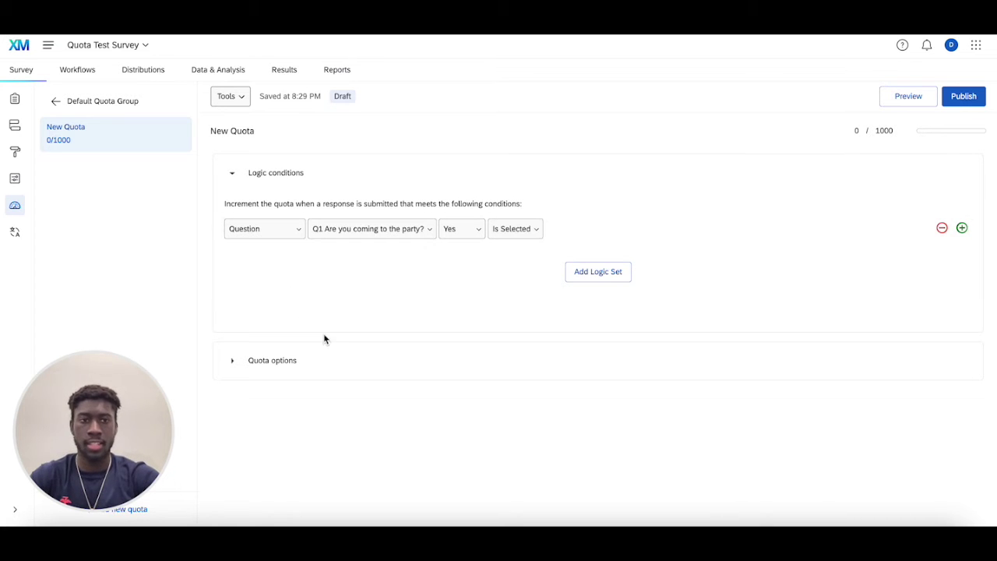
pyautogui.click(250, 358)
pyautogui.scroll(-2, 288, 363)
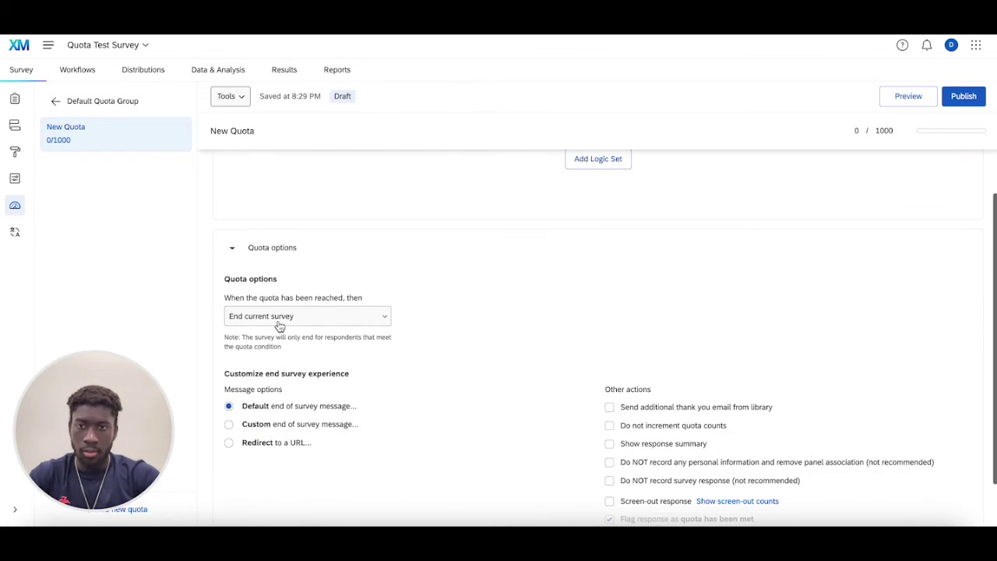
# Make the quota prevent all new survey sessions when full and name it Simple Quota.
pyautogui.click(276, 318)
pyautogui.click(285, 366)
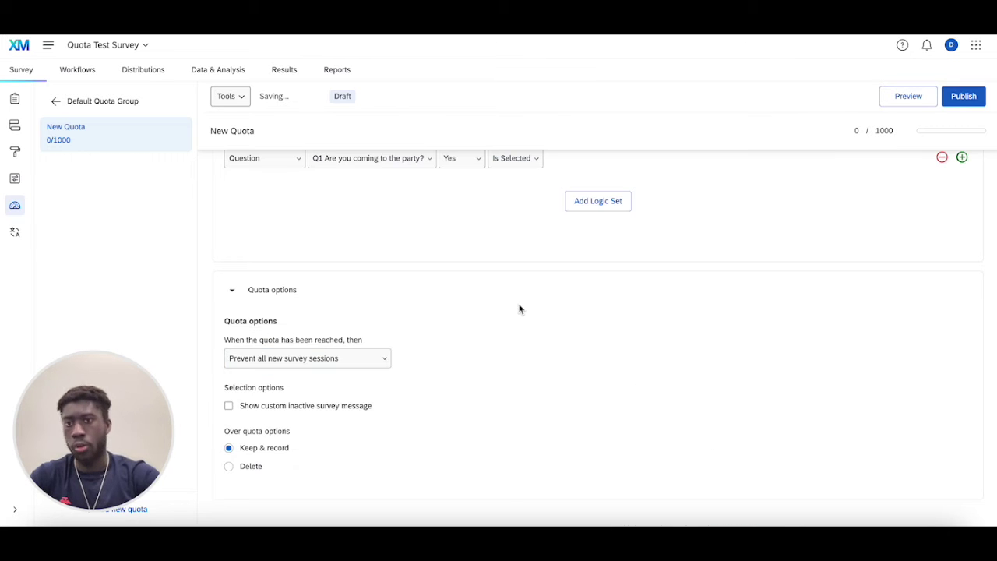
pyautogui.scroll(1, 500, 292)
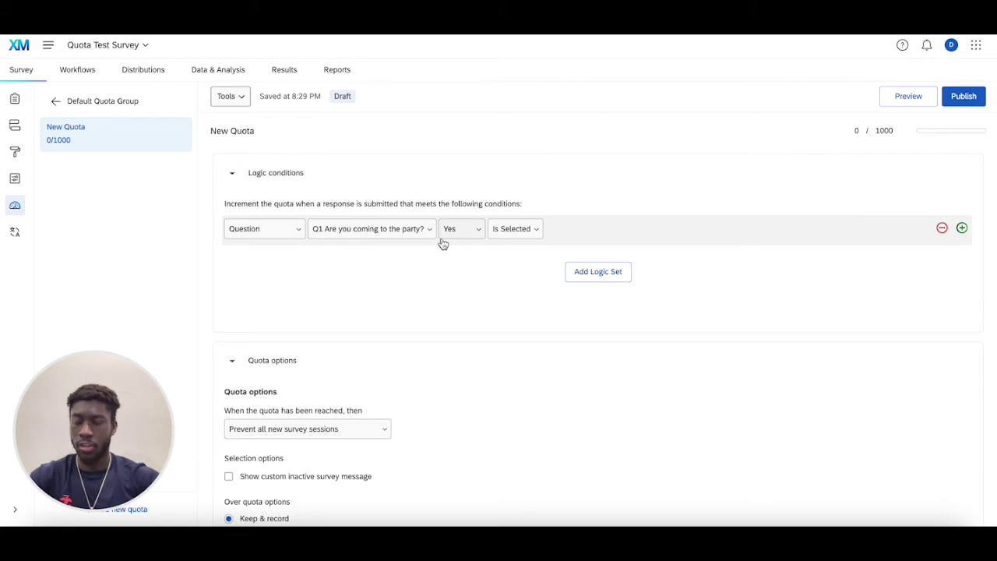
pyautogui.click(213, 130)
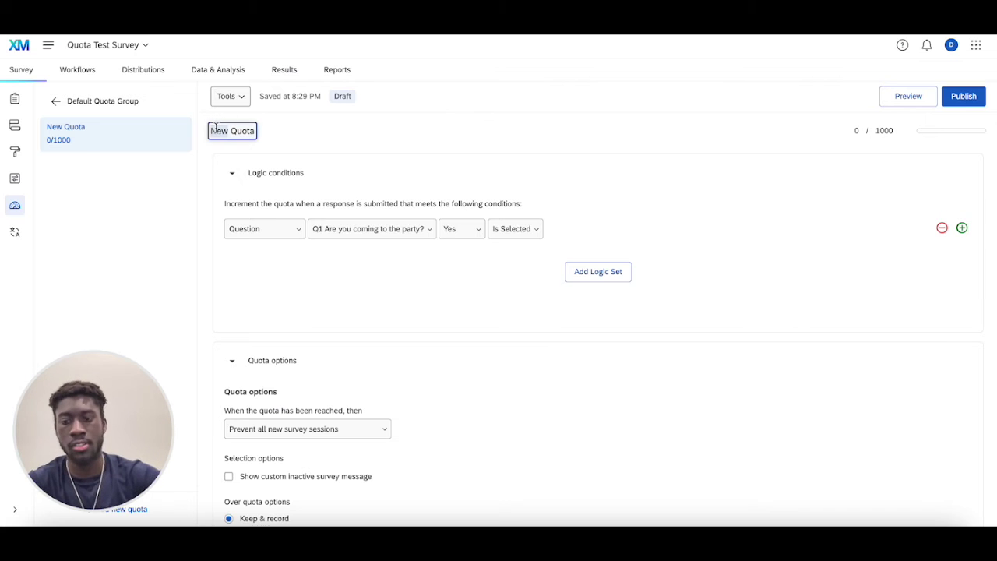
pyautogui.write('Simple')
pyautogui.click(322, 133)
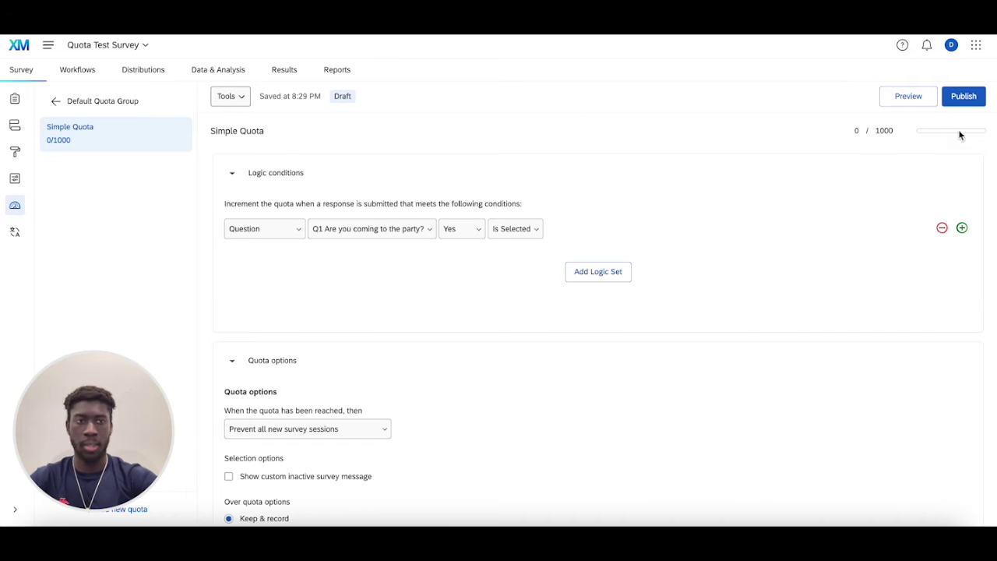
# Publish the survey, then return to the Default Quota Group to add another quota.
pyautogui.click(966, 97)
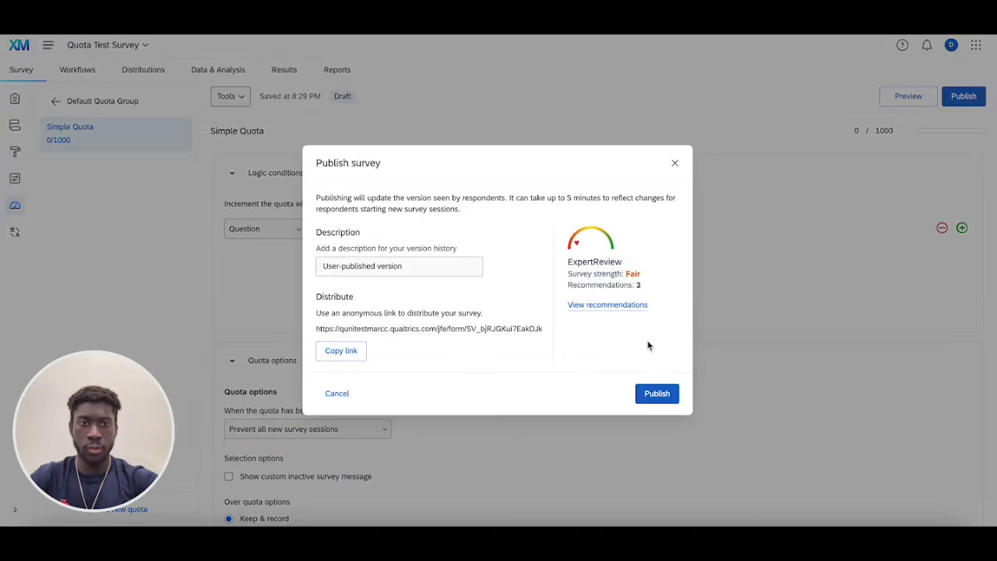
pyautogui.click(659, 392)
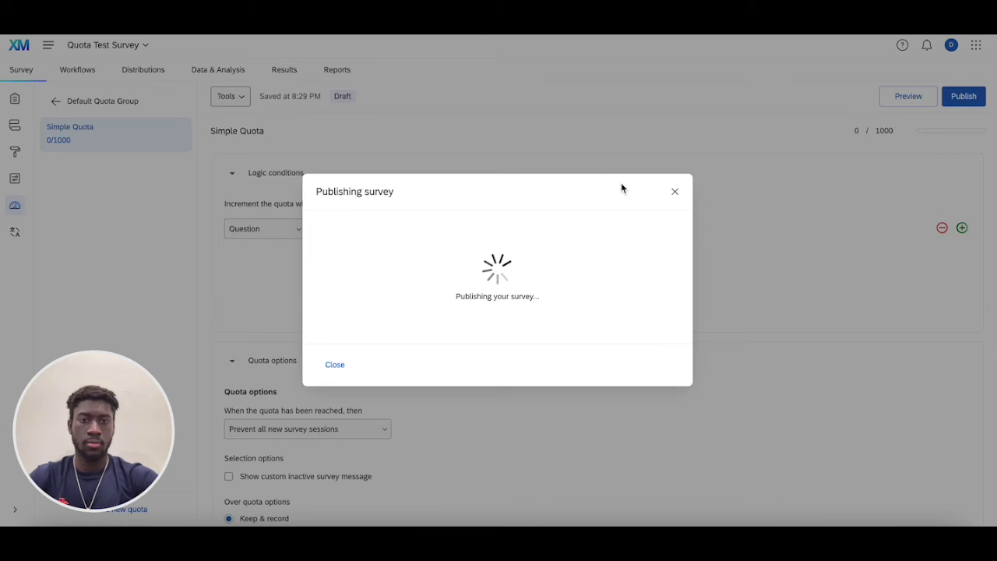
pyautogui.click(672, 193)
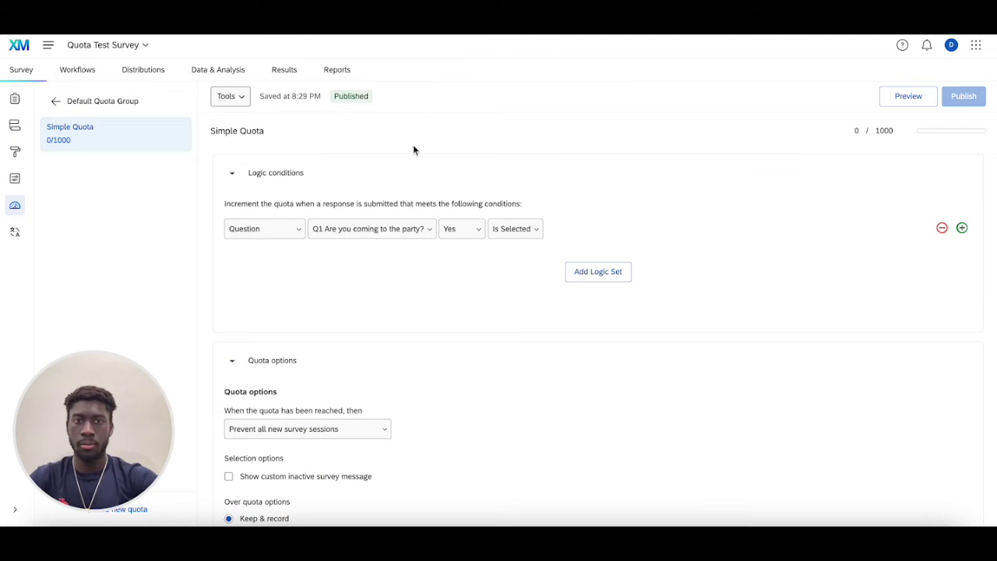
pyautogui.click(55, 101)
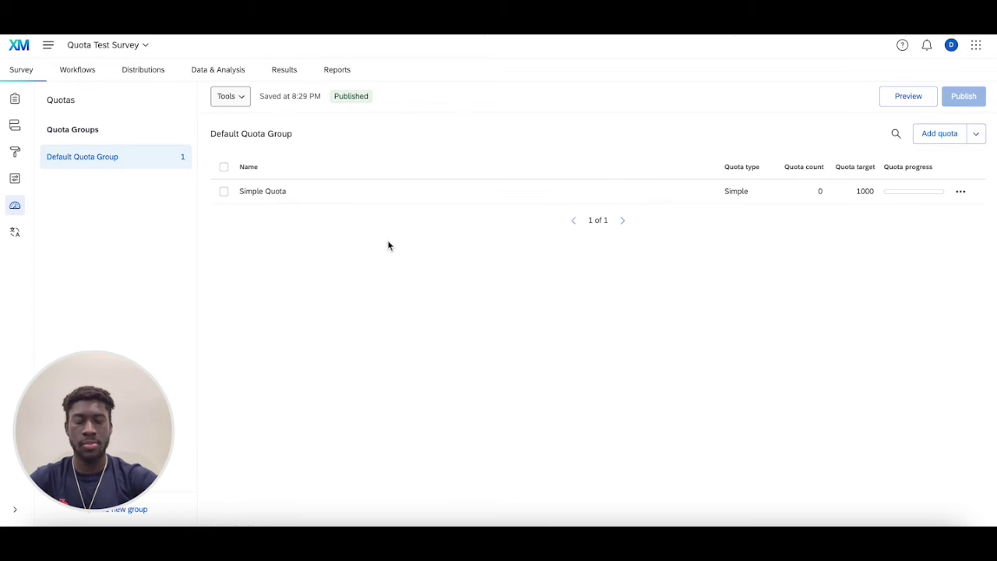
pyautogui.click(935, 137)
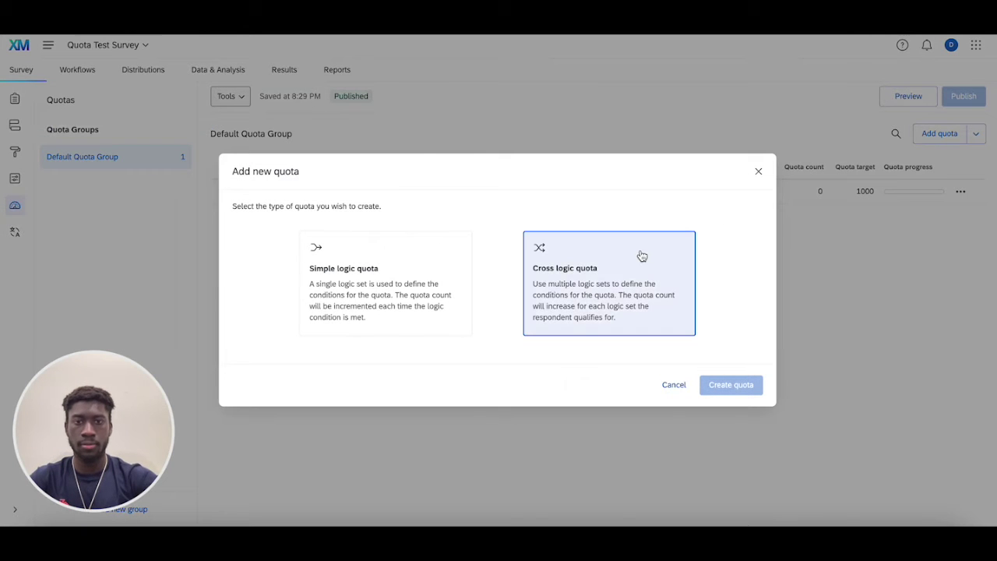
# Create a cross logic quota named Cross Logic Quota with a target of 1000.
pyautogui.click(601, 277)
pyautogui.click(731, 386)
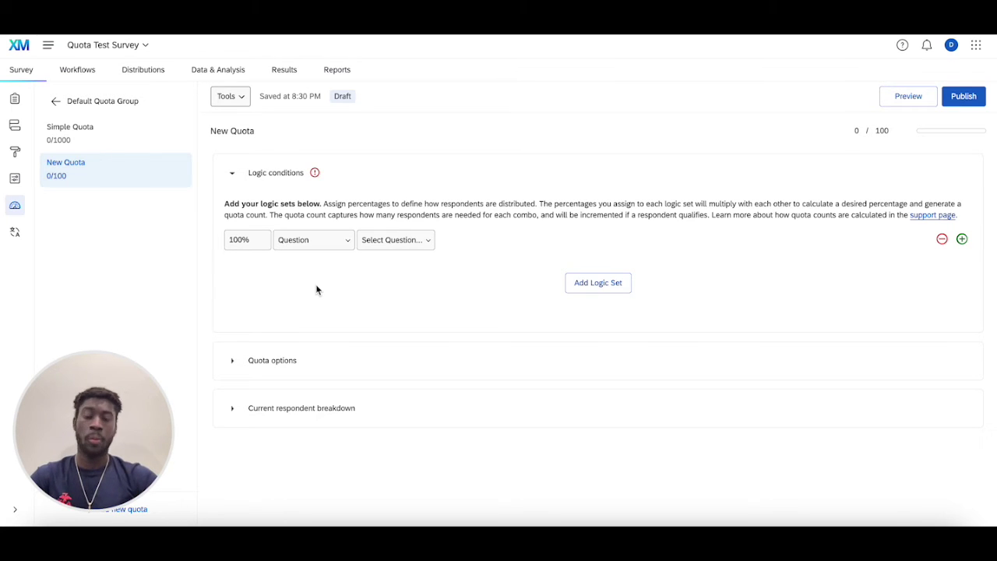
pyautogui.click(896, 131)
pyautogui.write('0')
pyautogui.click(752, 133)
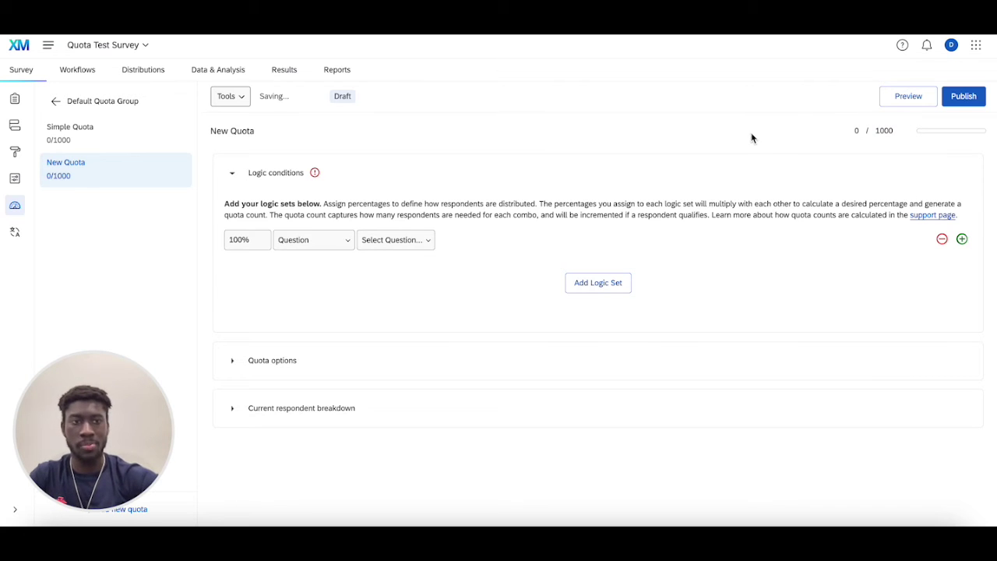
pyautogui.click(226, 129)
pyautogui.doubleClick(221, 130)
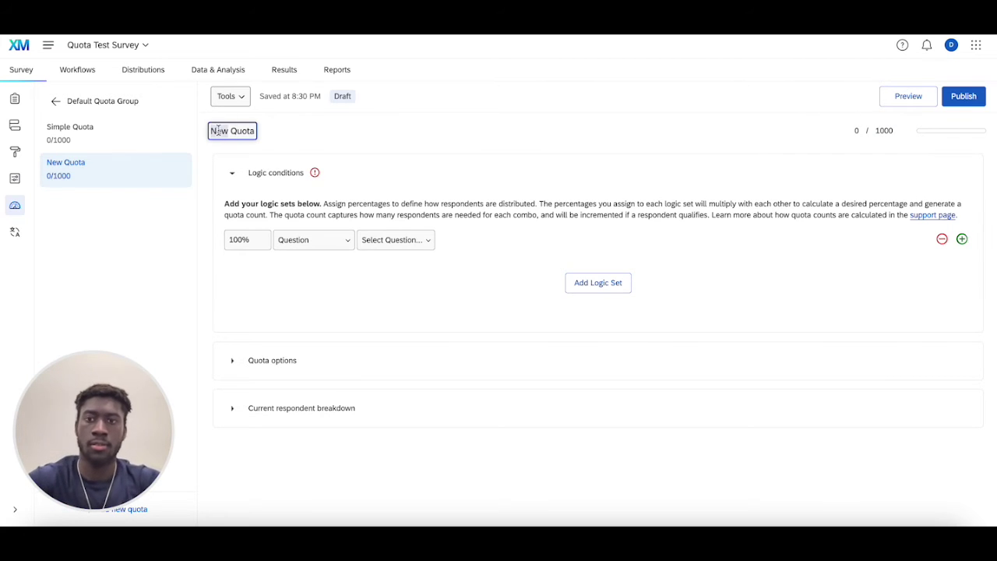
pyautogui.write('Cros')
pyautogui.write('s Logic')
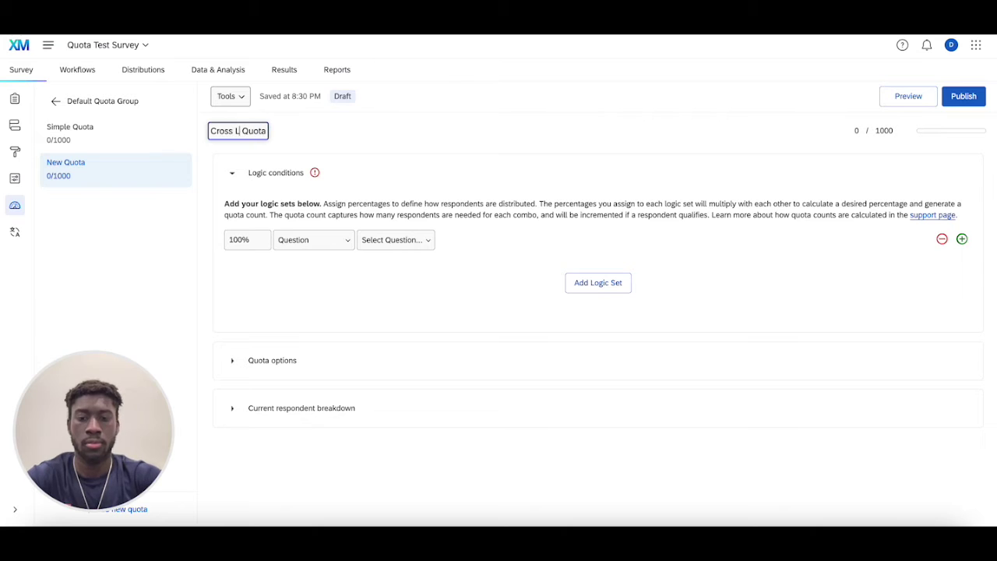
pyautogui.click(242, 236)
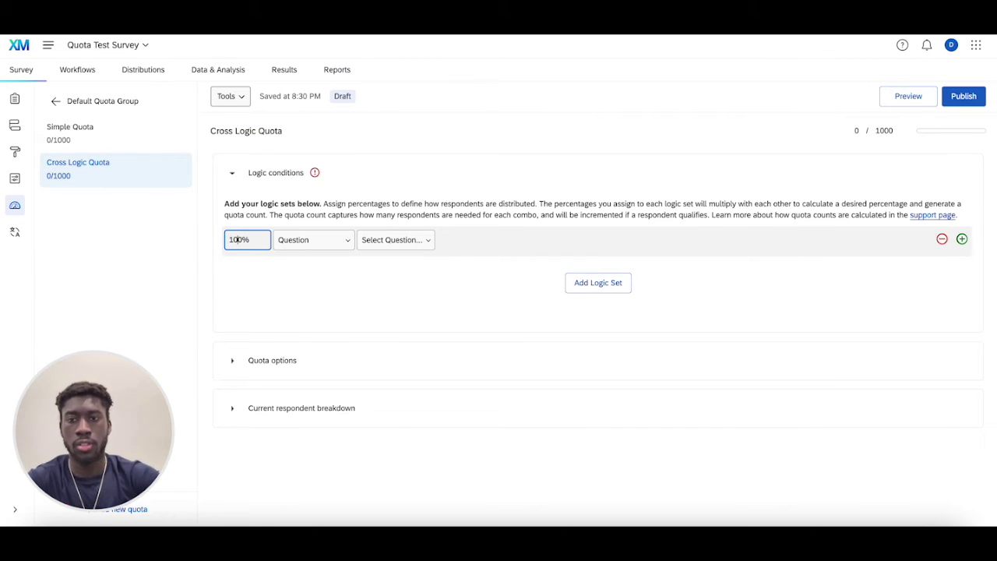
# Set the first logic set to 30% for embedded data Age equal to 18-24.
pyautogui.press('BackSpace')
pyautogui.press('BackSpace')
pyautogui.press('BackSpace')
pyautogui.write('30')
pyautogui.click(310, 243)
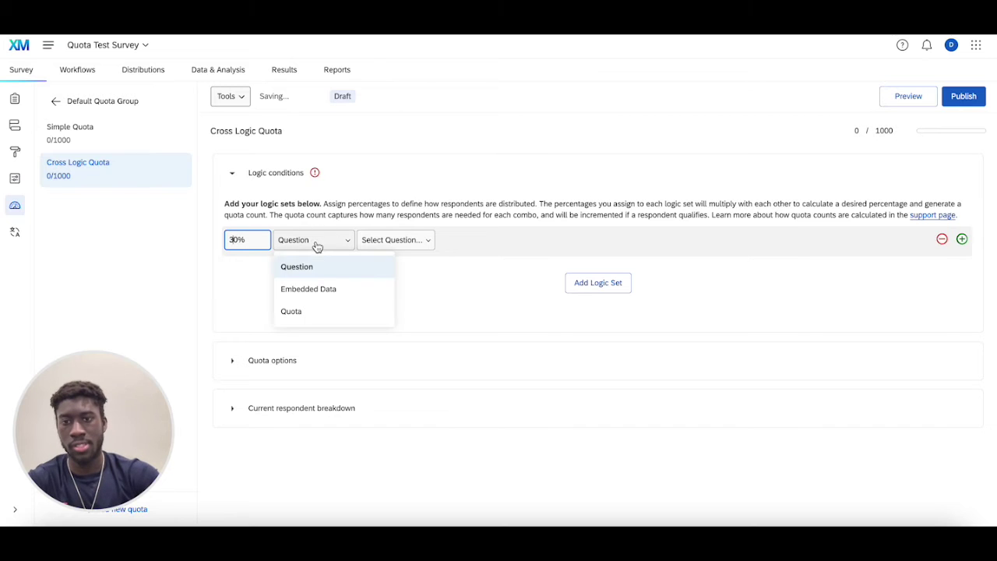
pyautogui.click(325, 288)
pyautogui.click(409, 239)
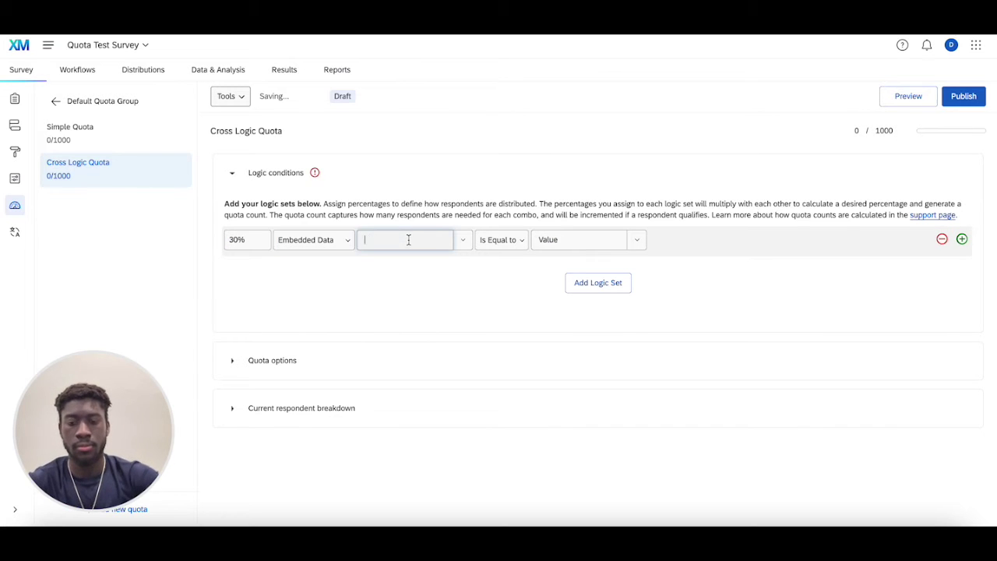
pyautogui.write('Age')
pyautogui.click(597, 235)
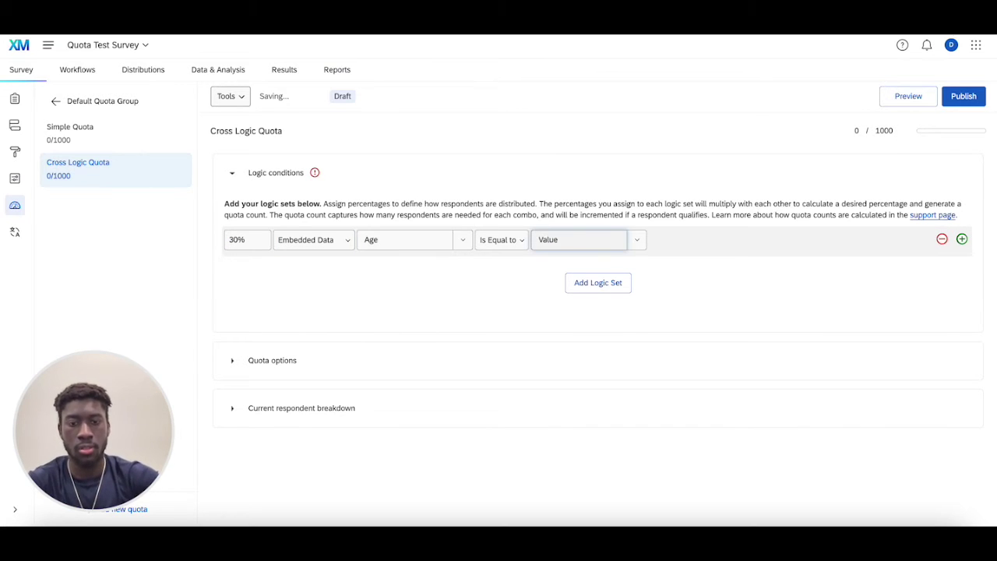
pyautogui.write('18-24')
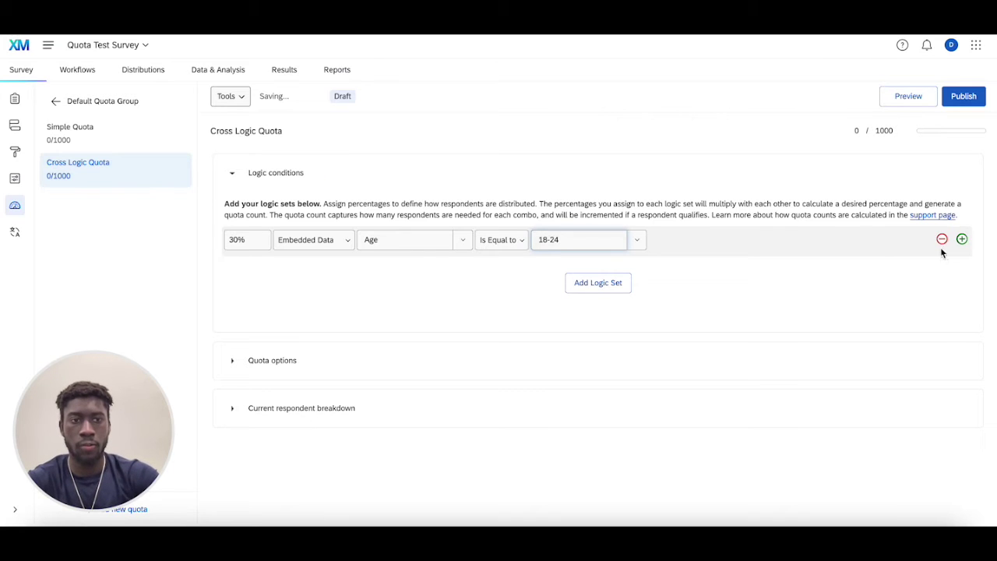
# Add second and third logic sets for Age brackets 25-44 and 45-65.
pyautogui.click(962, 239)
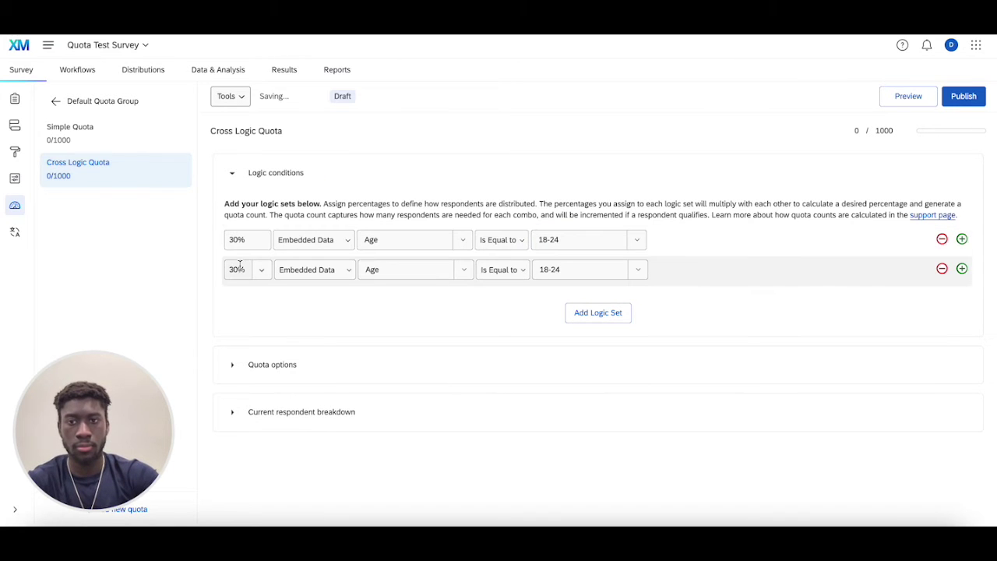
pyautogui.doubleClick(544, 269)
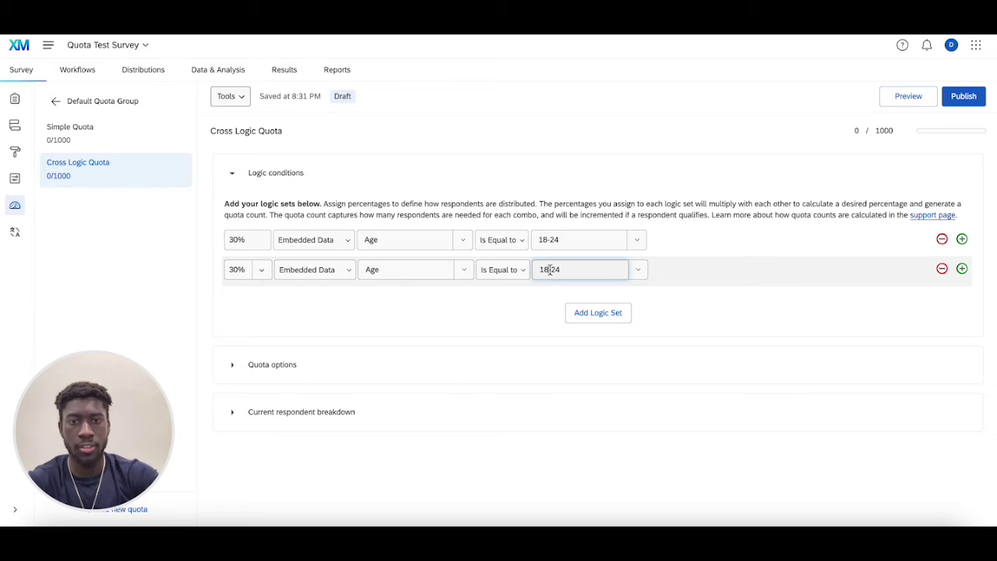
pyautogui.write('25')
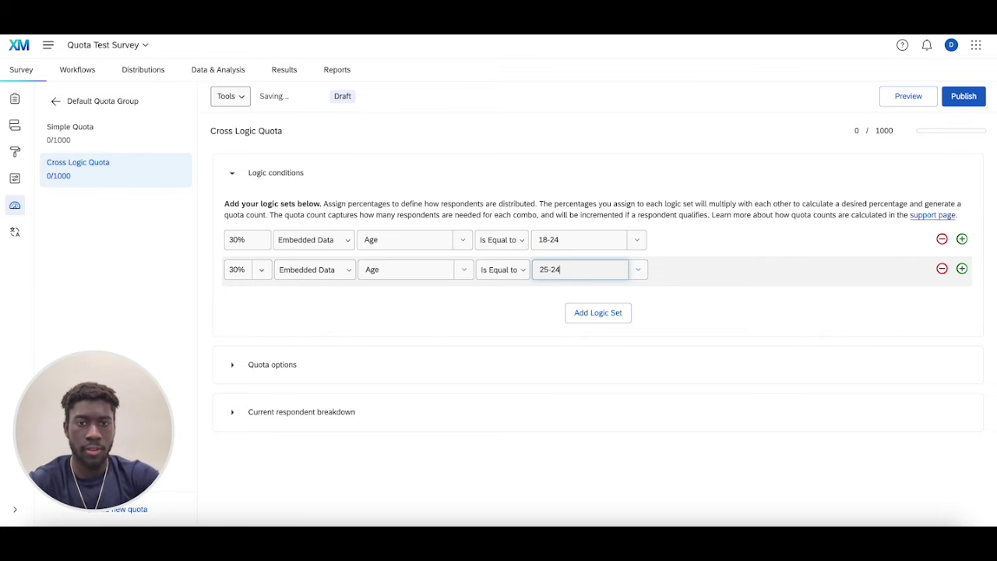
pyautogui.press('BackSpace')
pyautogui.press('BackSpace')
pyautogui.write('44')
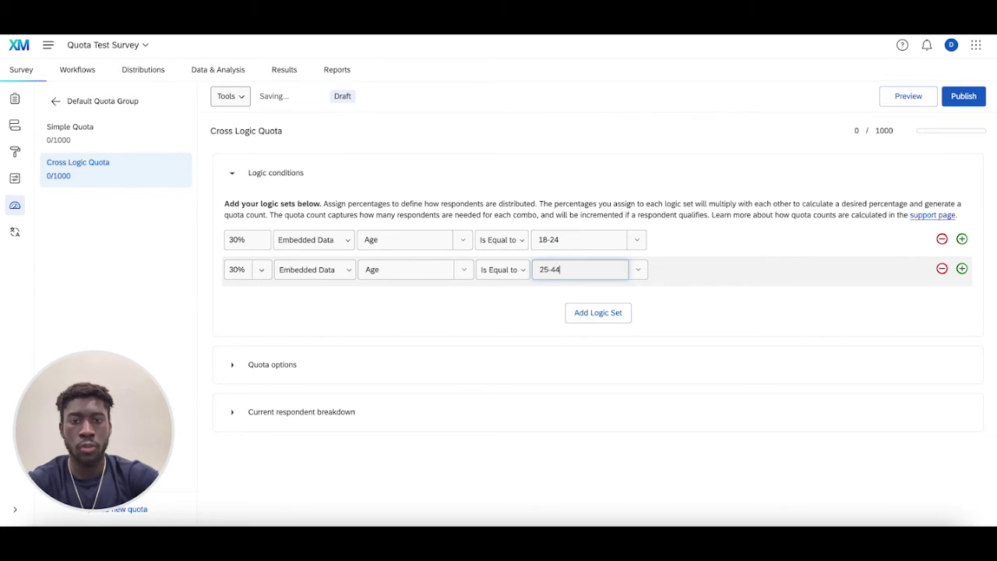
pyautogui.click(962, 269)
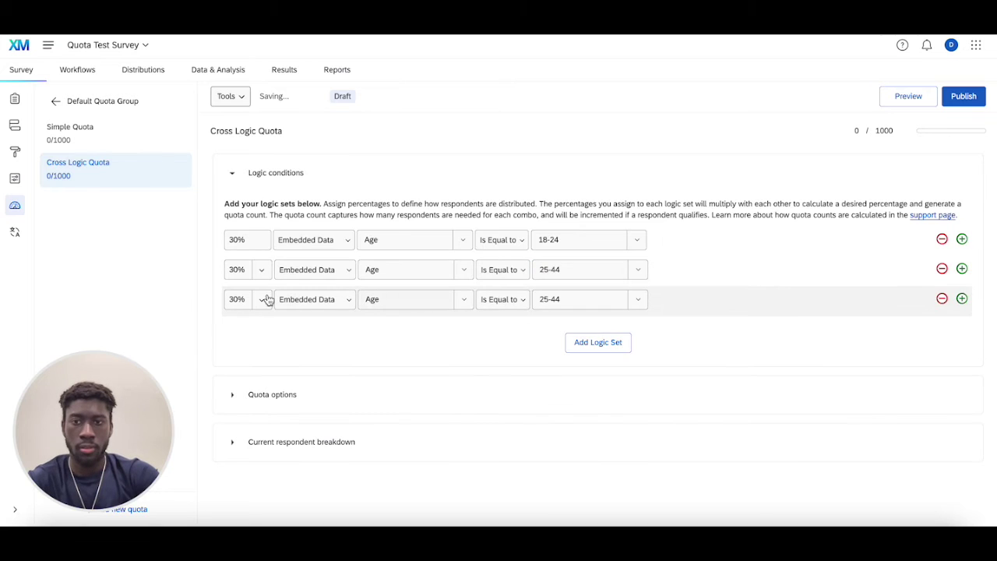
pyautogui.click(550, 297)
pyautogui.press('BackSpace')
pyautogui.press('BackSpace')
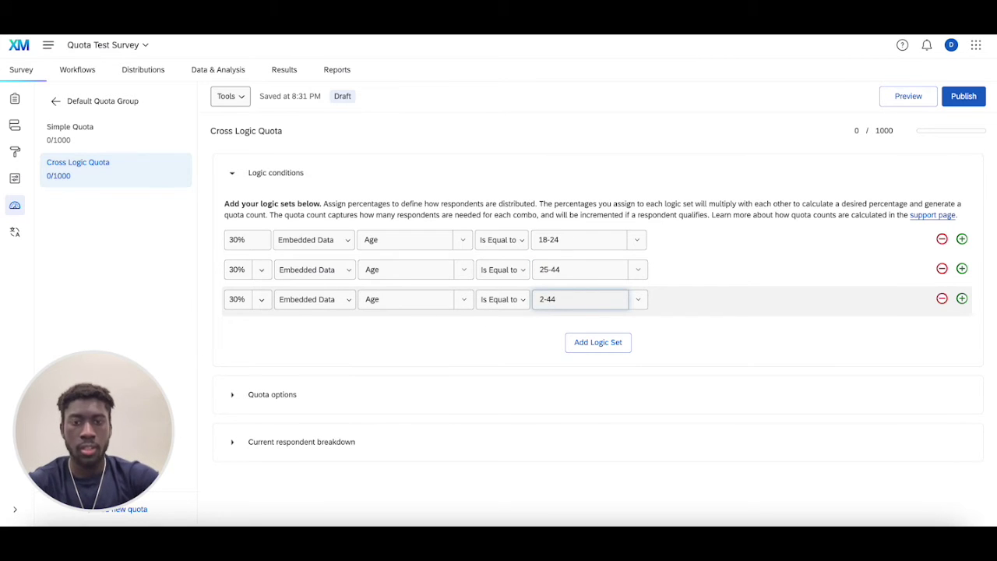
pyautogui.write('44')
pyautogui.press('BackSpace')
pyautogui.press('BackSpace')
pyautogui.press('BackSpace')
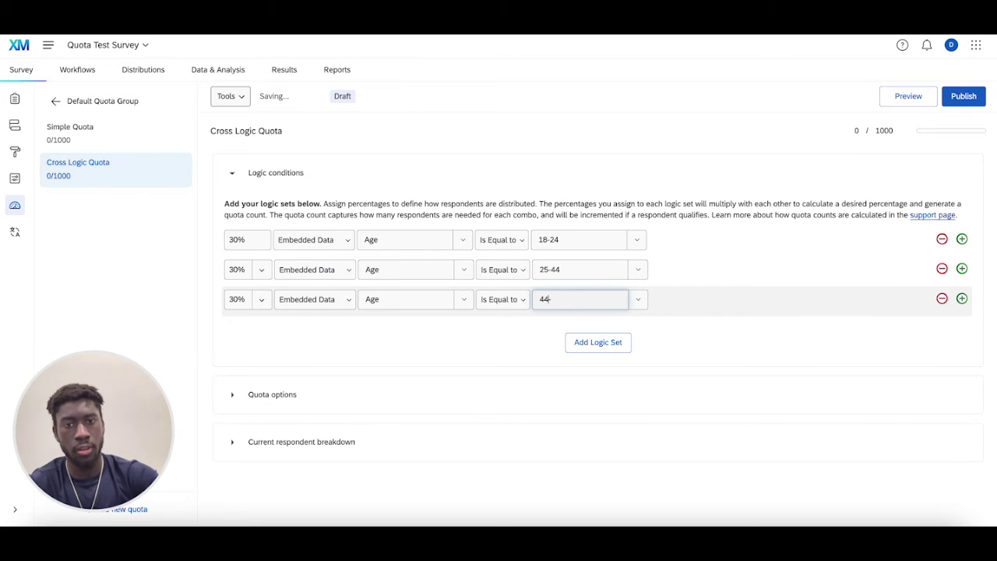
pyautogui.press('BackSpace')
pyautogui.write('5-65')
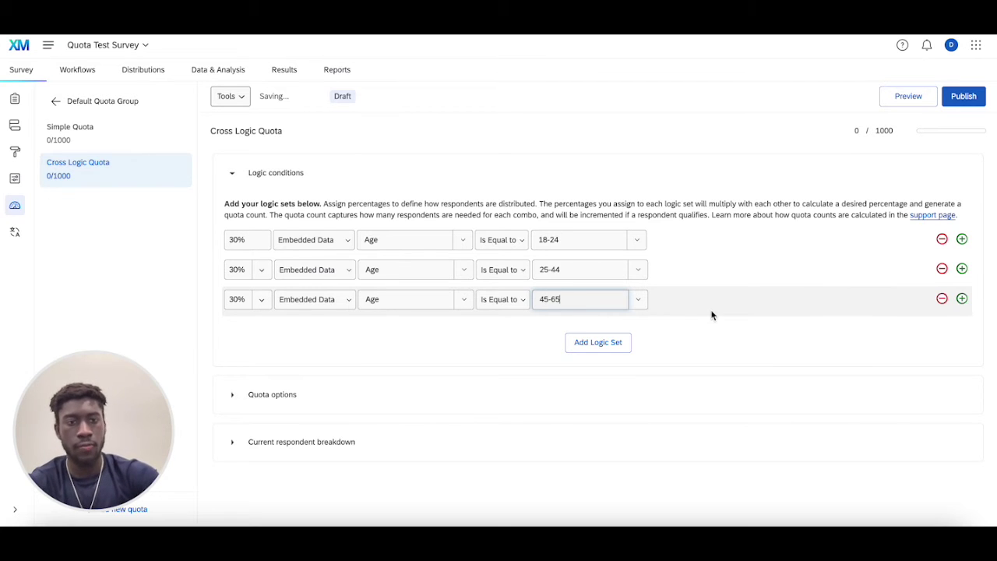
# Add a fourth logic set at 10% for Age 65+ and collapse the logic conditions.
pyautogui.click(962, 299)
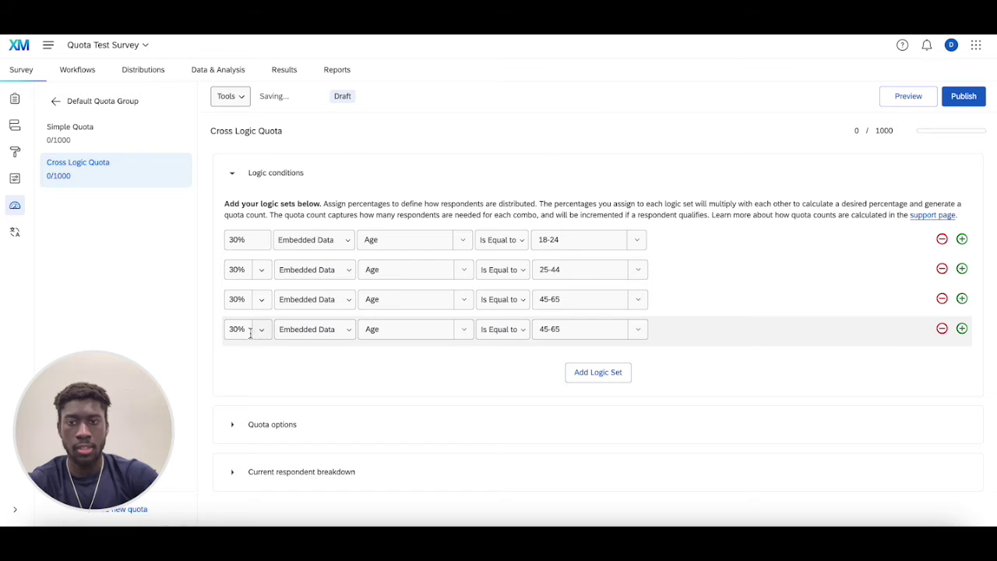
pyautogui.click(243, 329)
pyautogui.write('10')
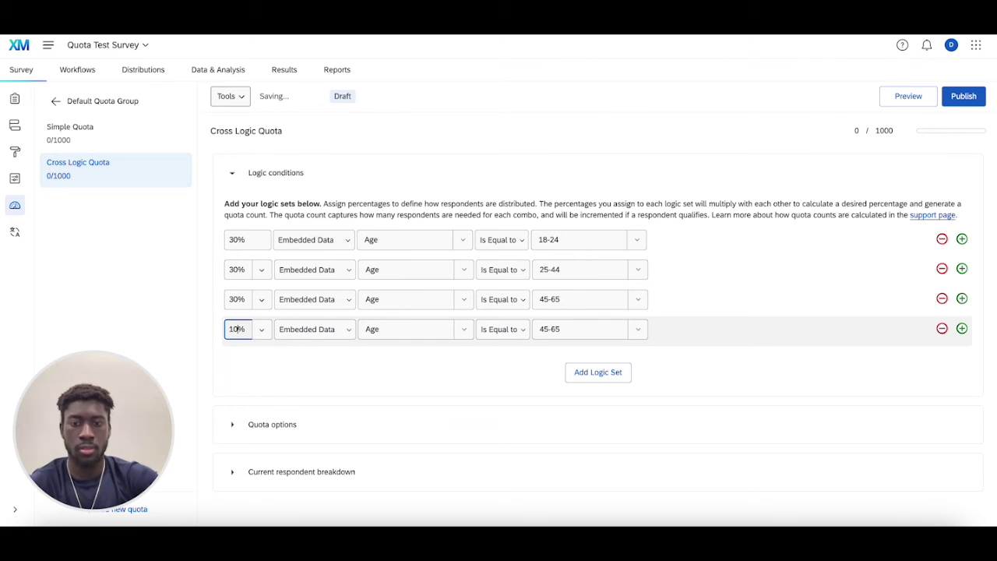
pyautogui.click(496, 332)
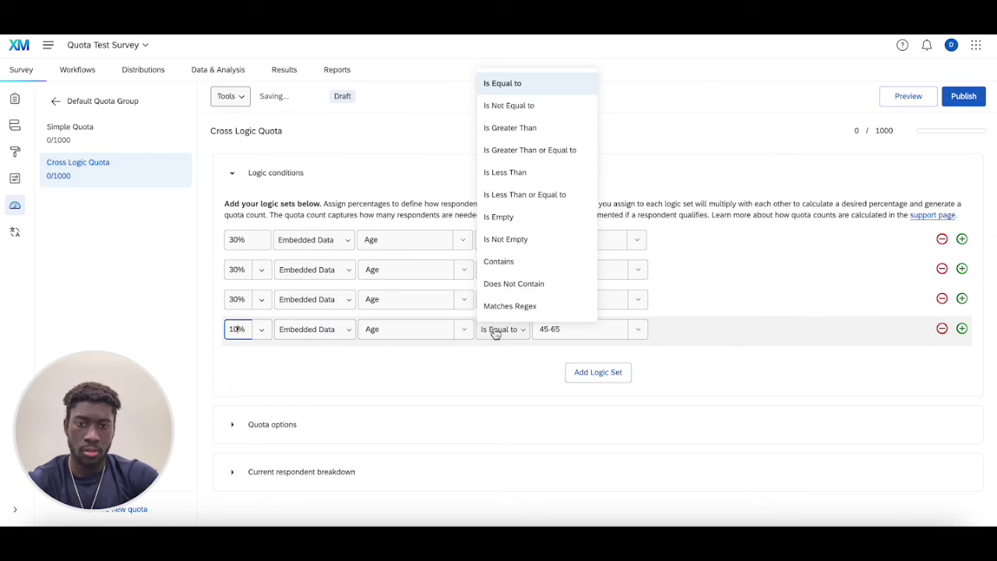
pyautogui.click(496, 332)
pyautogui.click(585, 327)
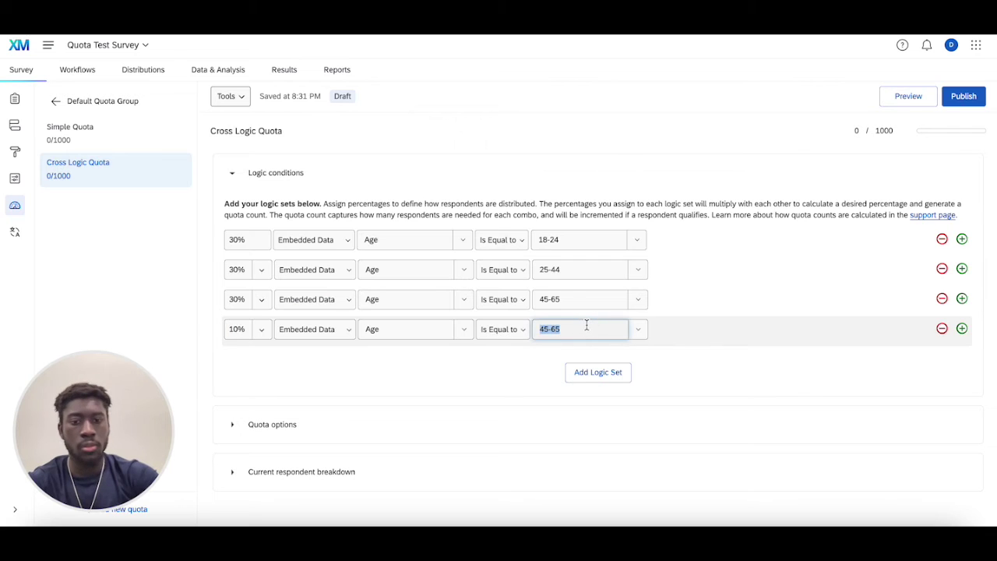
pyautogui.write('65+')
pyautogui.press('BackSpace')
pyautogui.write('%')
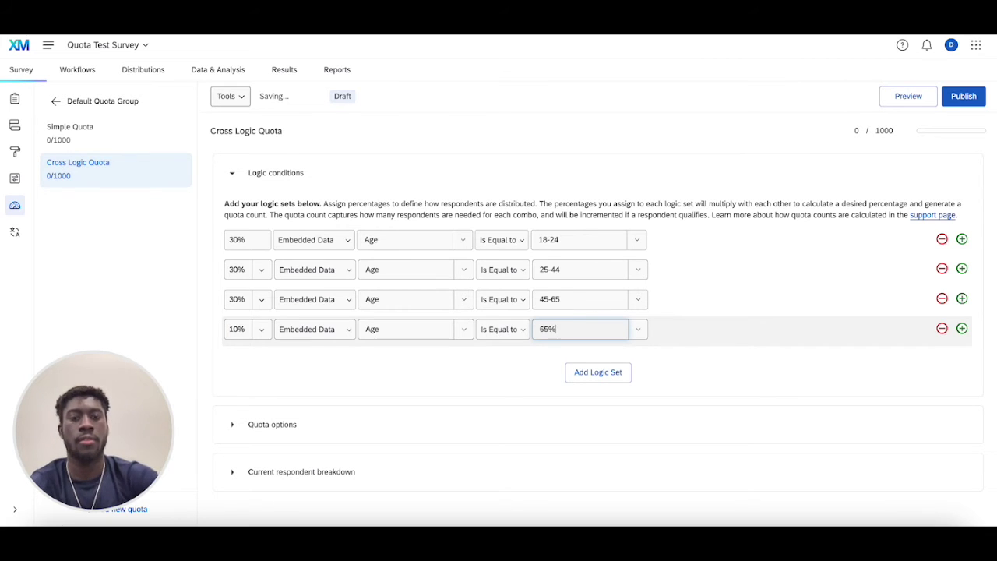
pyautogui.press('BackSpace')
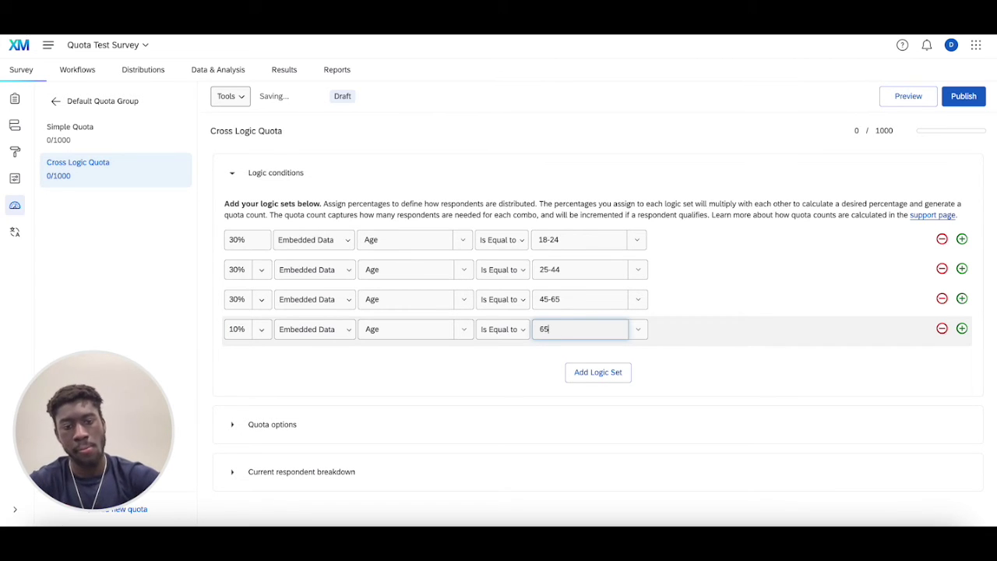
pyautogui.write('+')
pyautogui.click(661, 379)
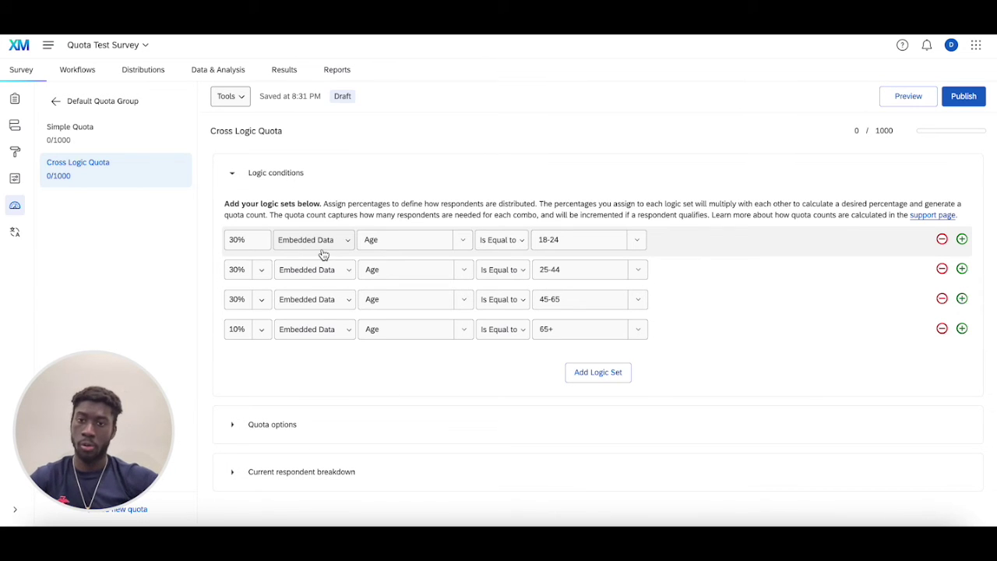
pyautogui.click(228, 176)
# Expand the respondent breakdown (300, 300, 300, 100) and the Quota options set to end the survey.
pyautogui.click(231, 269)
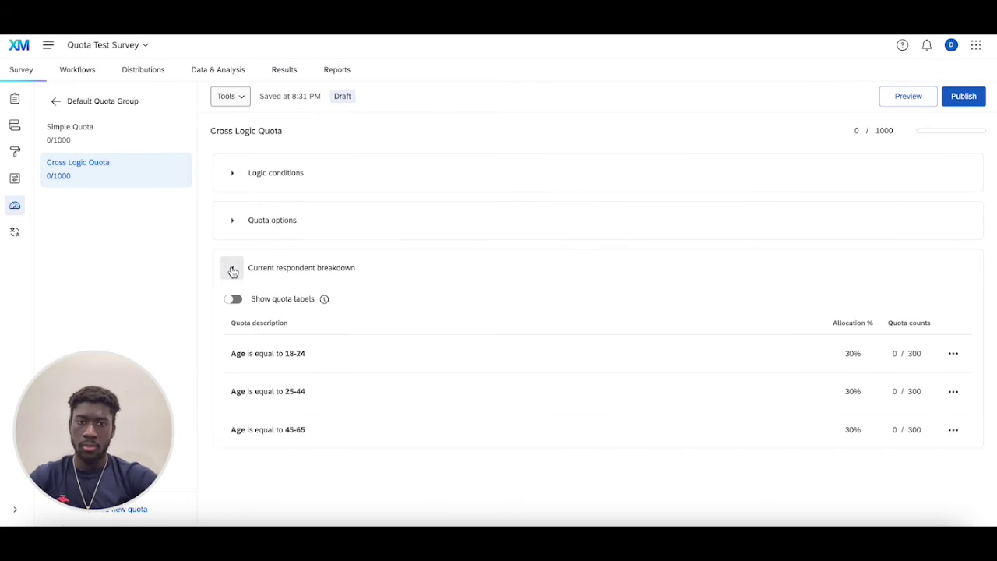
pyautogui.scroll(-1, 409, 385)
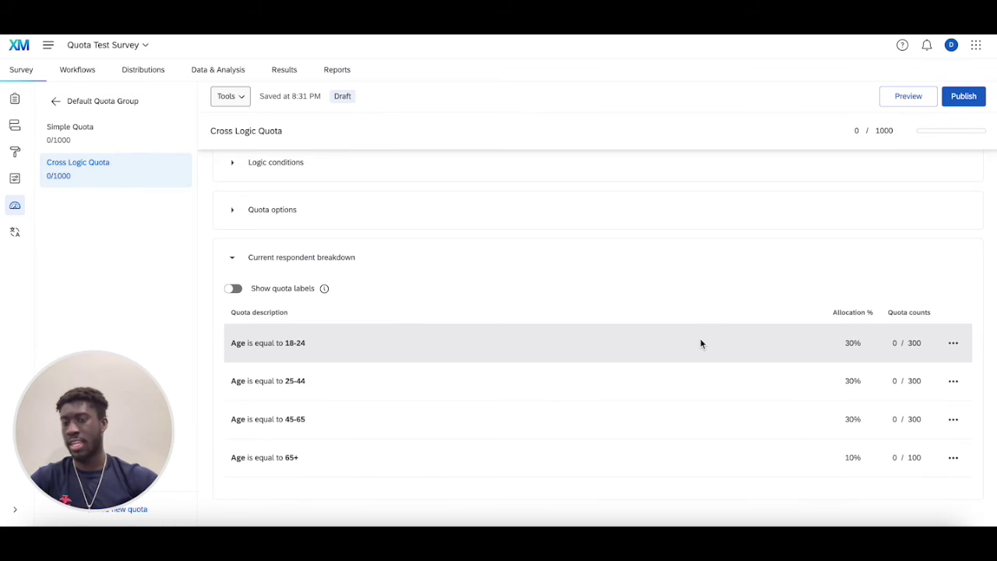
pyautogui.click(237, 210)
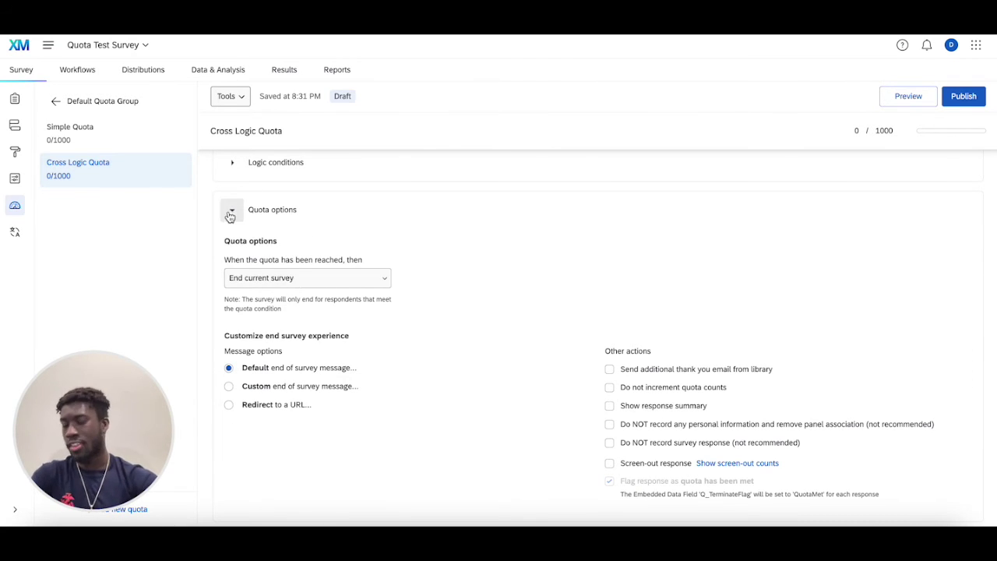
# Collapse Quota options, leaving the breakdown at 0 of 300, 300, 300 and 100 in view.
pyautogui.click(230, 211)
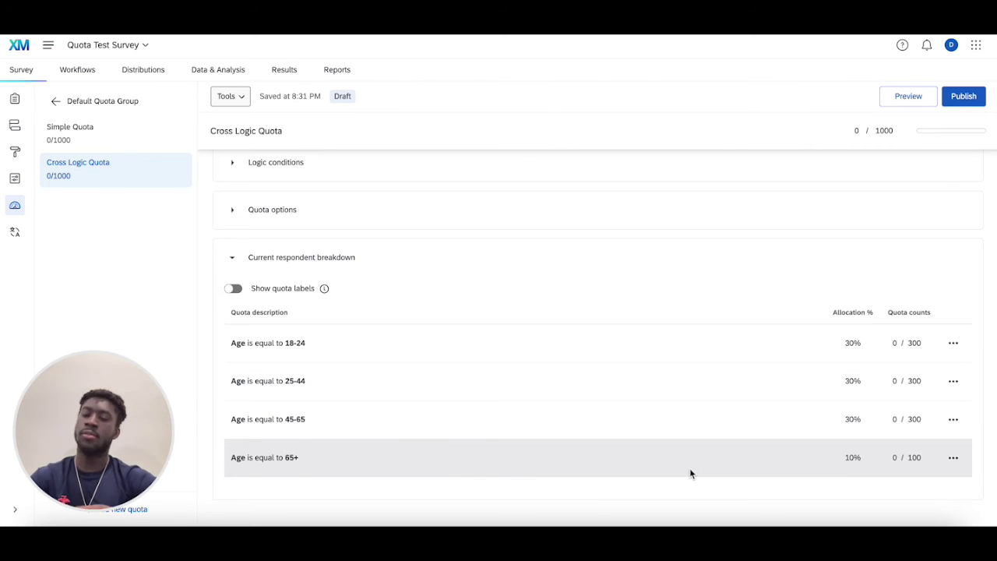
pyautogui.scroll(1, 788, 463)
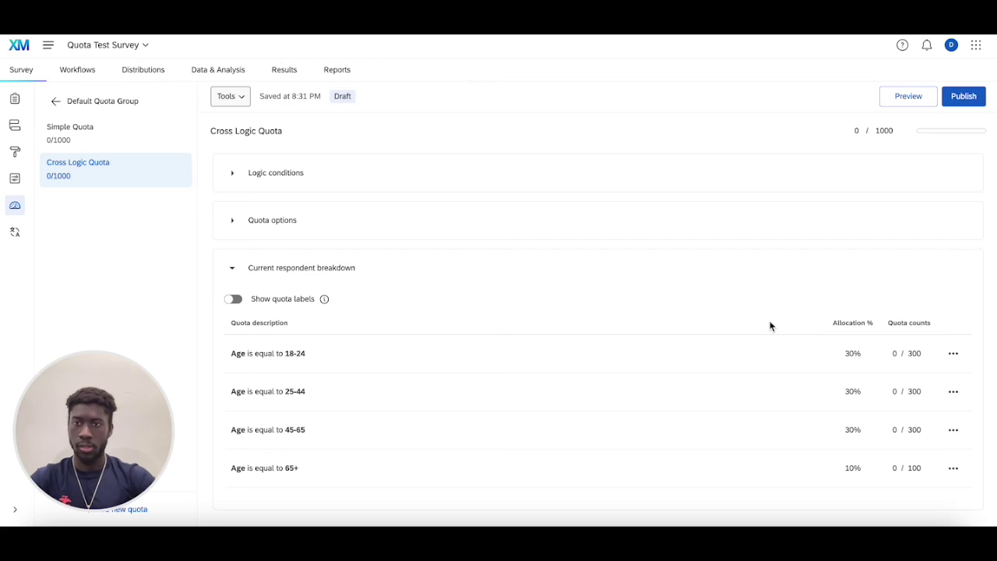
# Review Simple Quota and Cross Logic Quota, then return to the survey question editor.
pyautogui.click(124, 134)
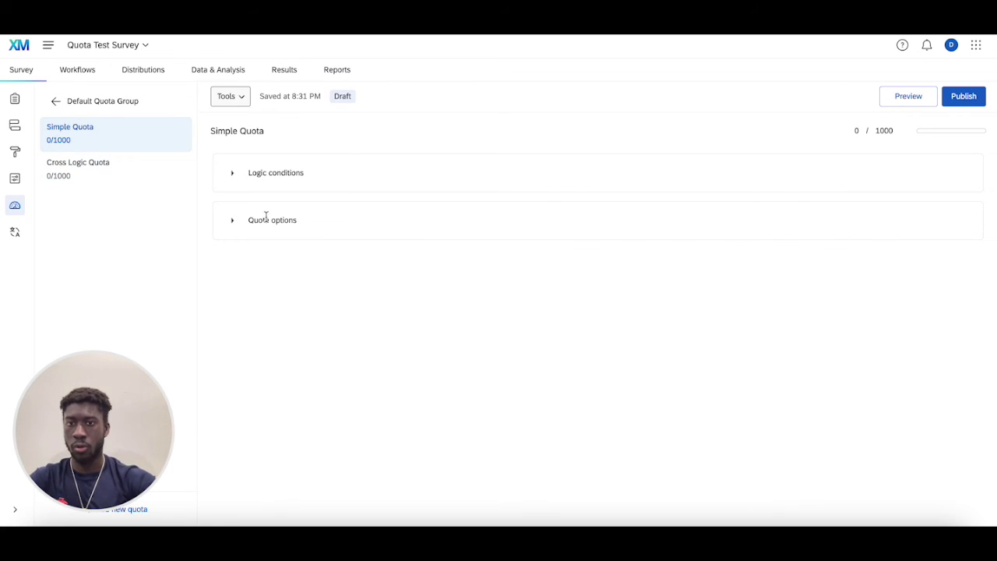
pyautogui.click(234, 173)
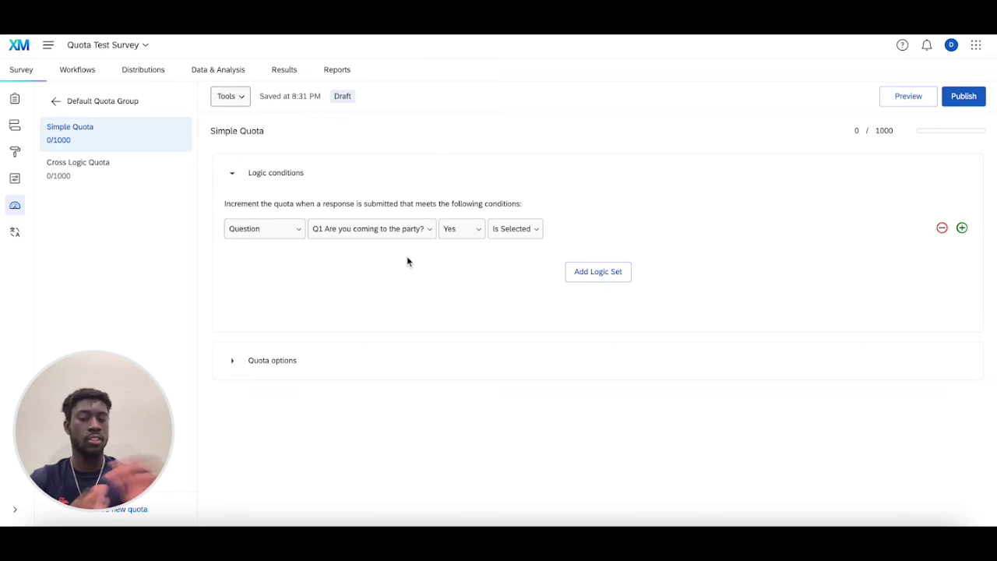
pyautogui.click(129, 171)
pyautogui.scroll(-2, 470, 380)
pyautogui.scroll(-2, 469, 380)
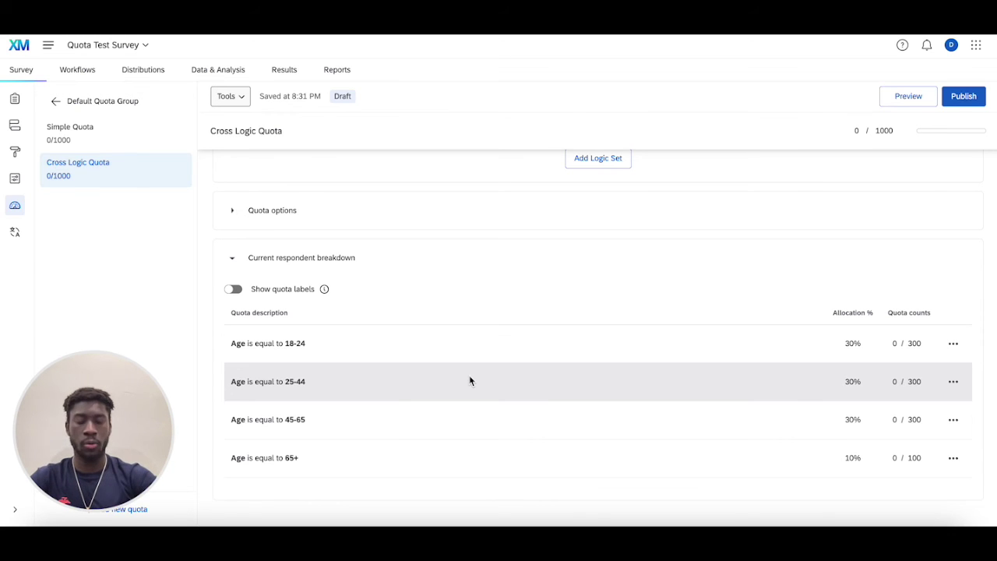
pyautogui.click(67, 127)
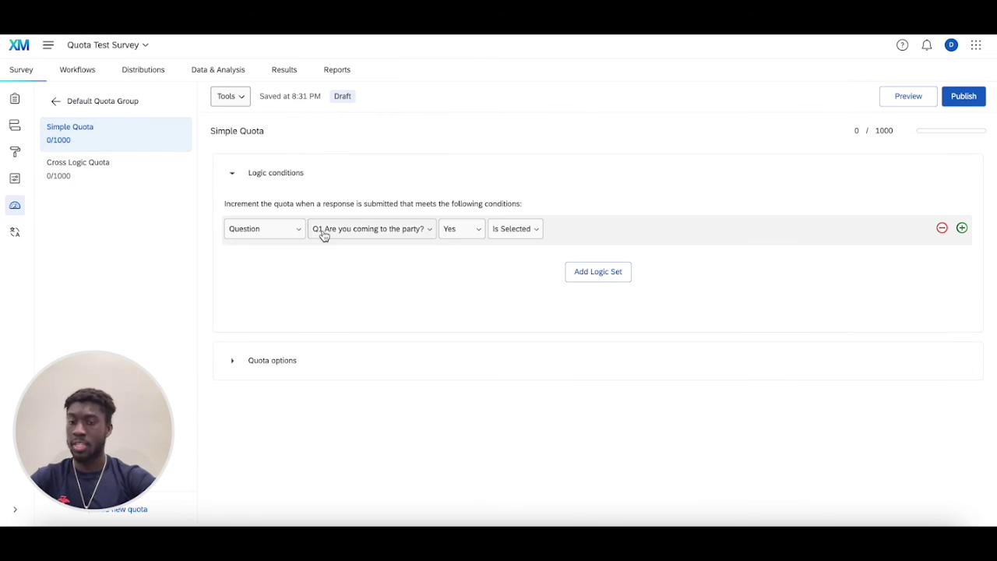
pyautogui.click(127, 183)
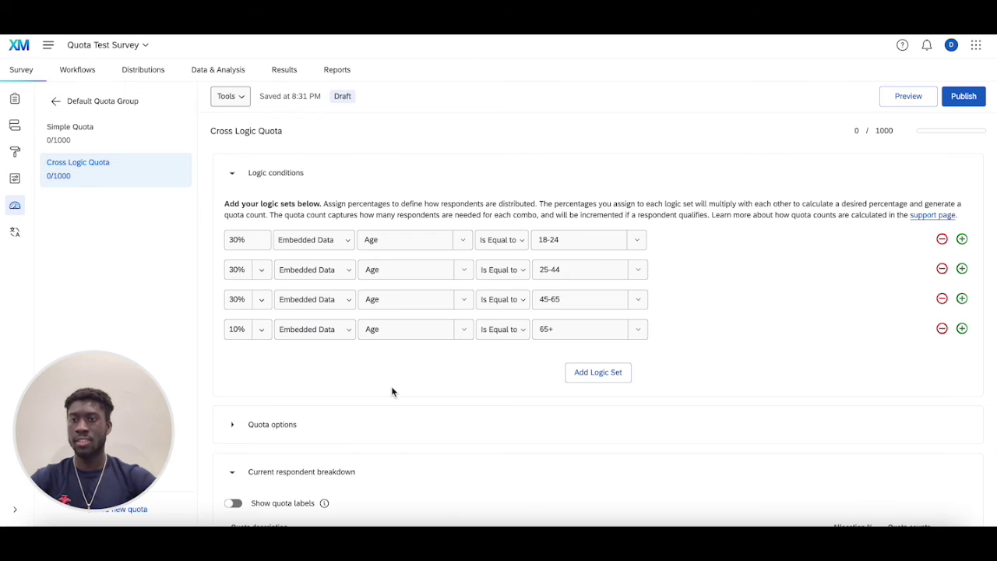
pyautogui.click(15, 99)
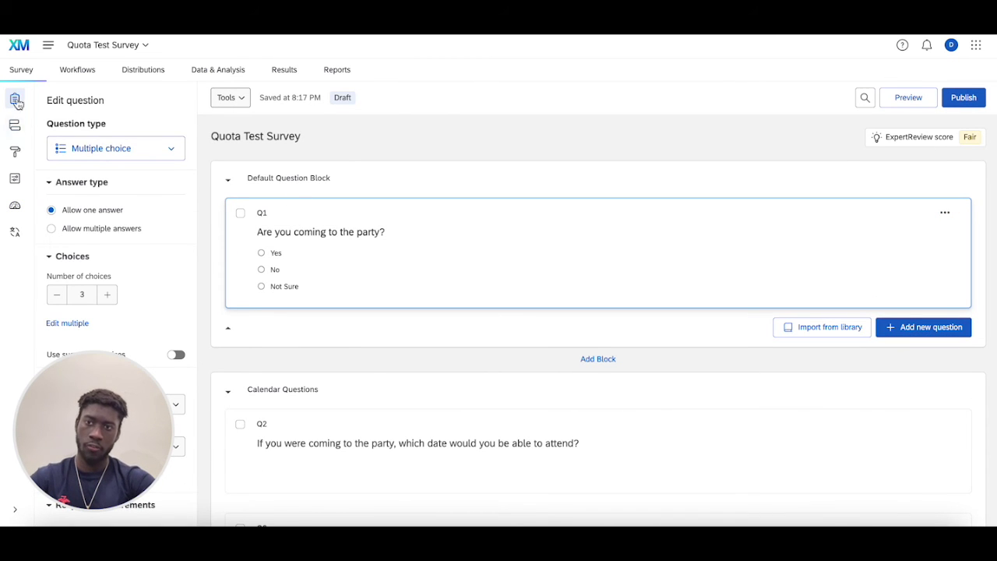
# Go back to the Quotas page showing the Cross Logic Quota's four Age sets.
pyautogui.click(15, 207)
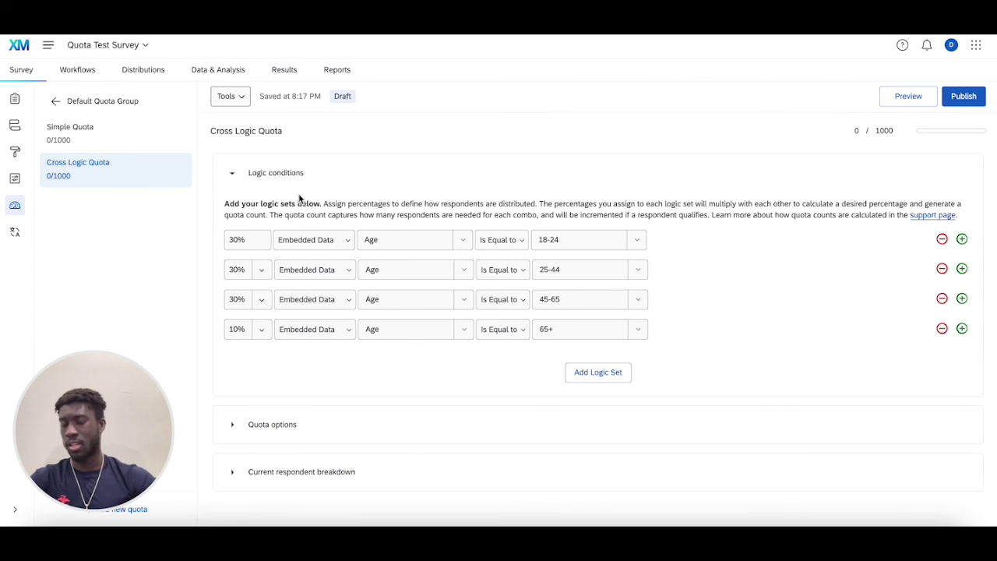
# Select Simple Quota in the quota list to view its Q1 Yes condition.
pyautogui.click(103, 139)
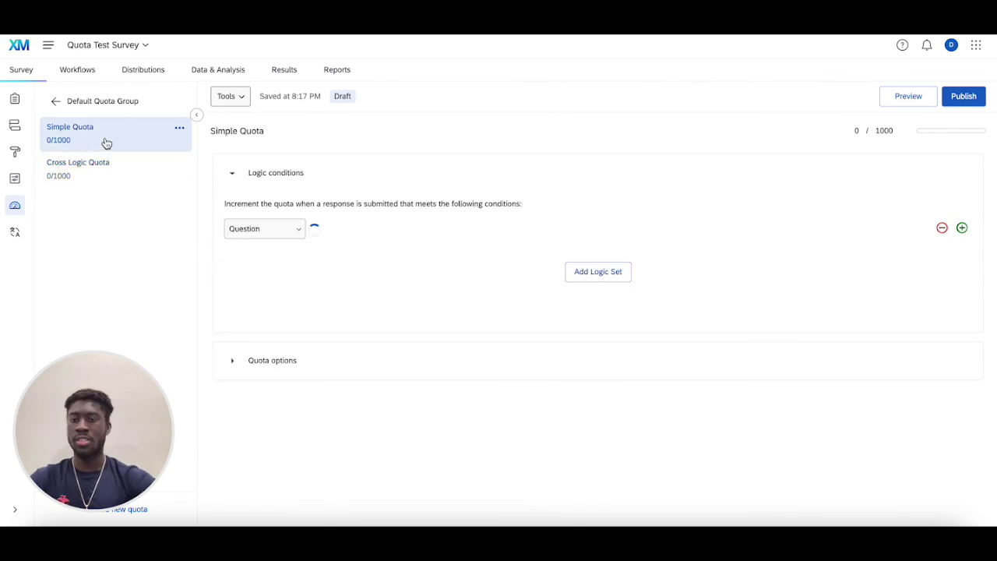